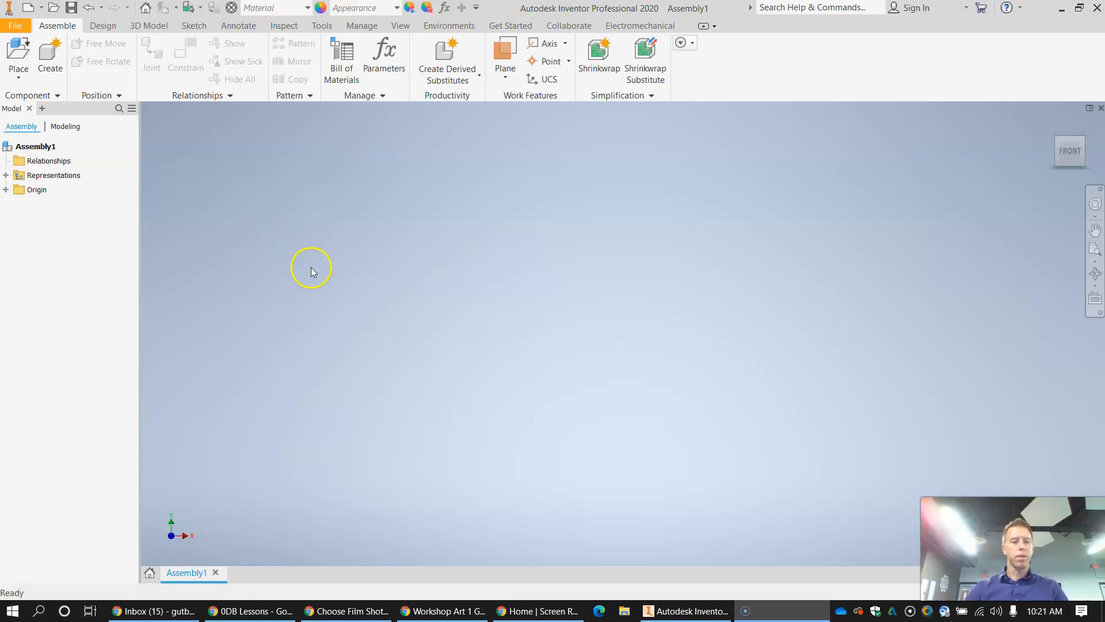
click(16, 26)
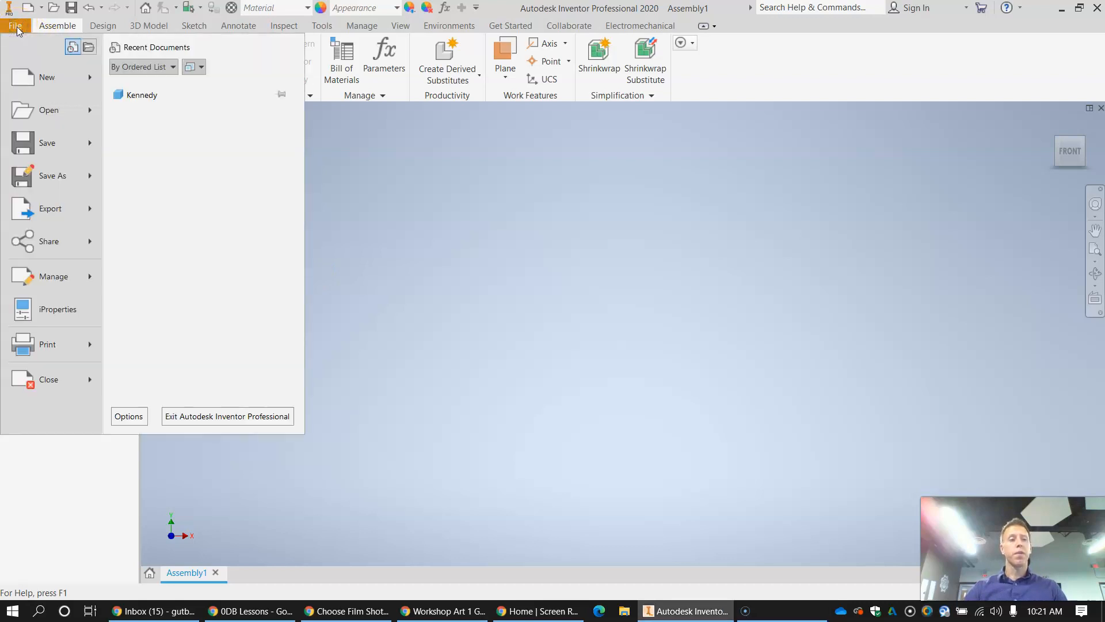
click(30, 78)
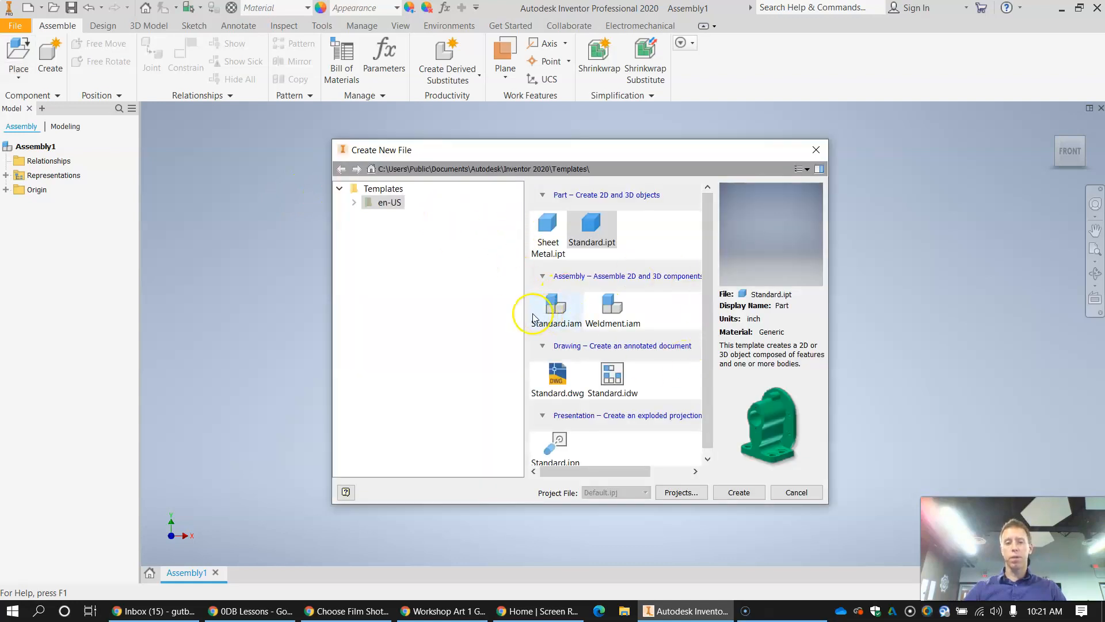
click(601, 234)
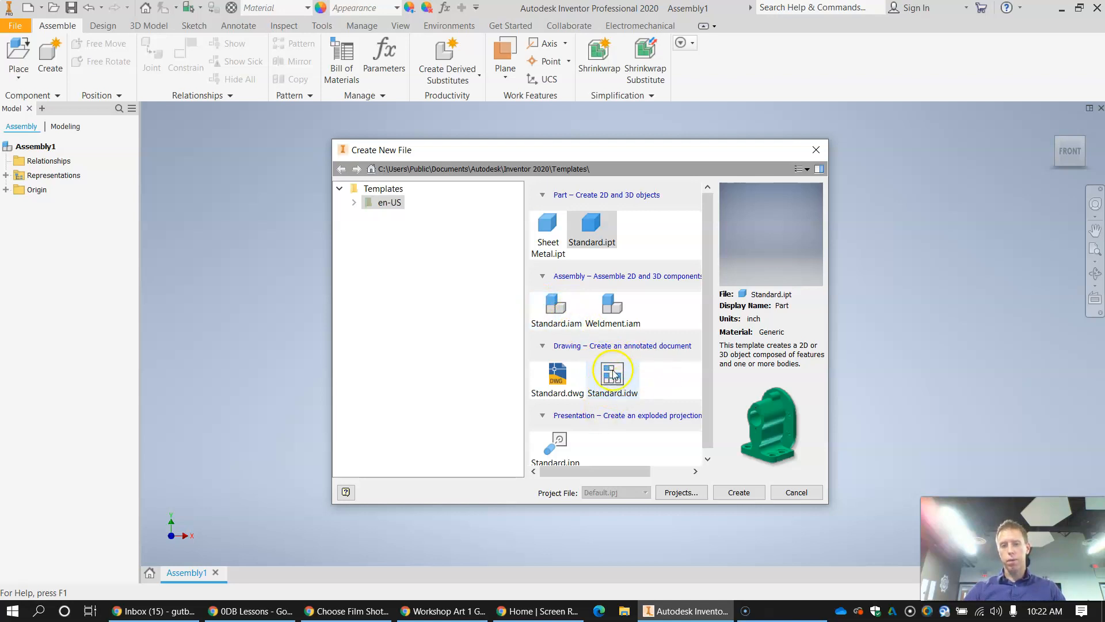
click(556, 308)
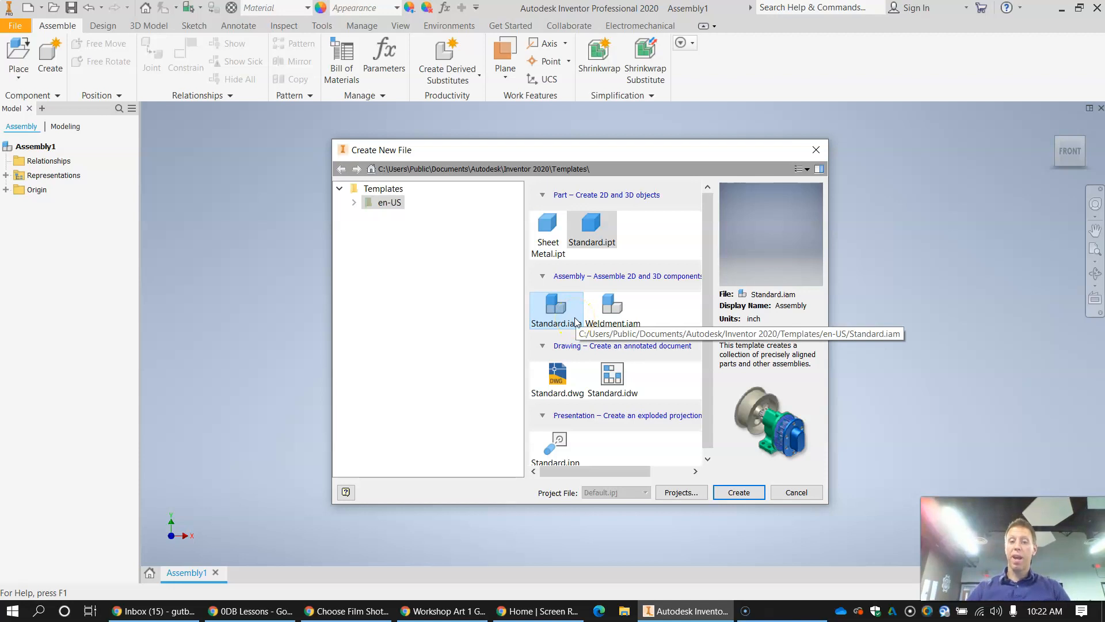
click(749, 493)
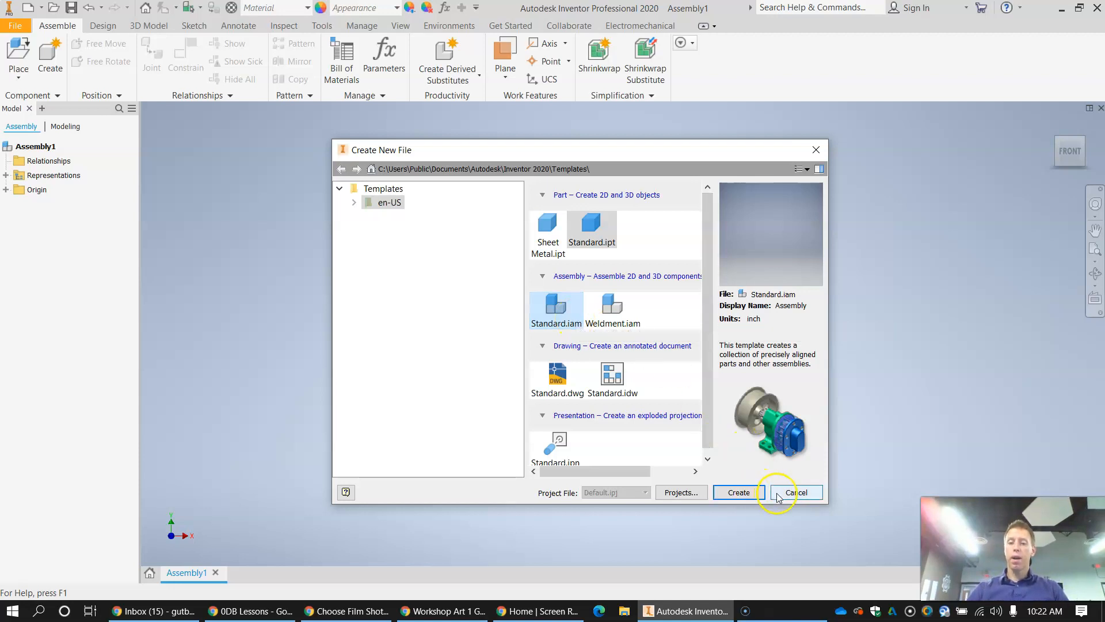
click(797, 494)
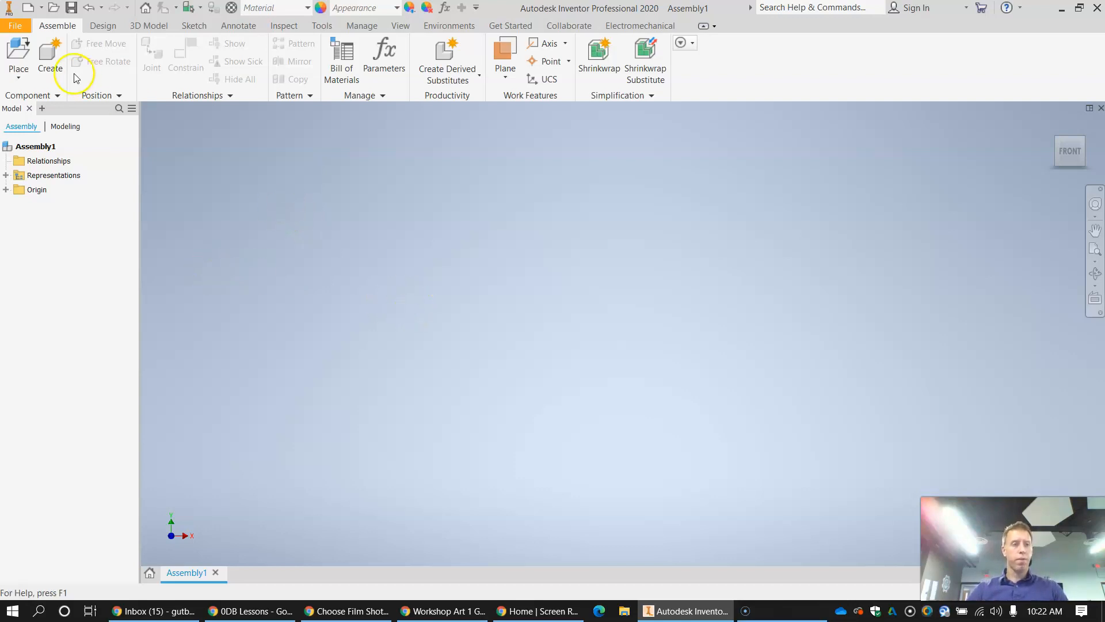
Step: Start placing a component and browse to the Infinity Mirror folder inside Autodesk Files on the H: drive
click(14, 47)
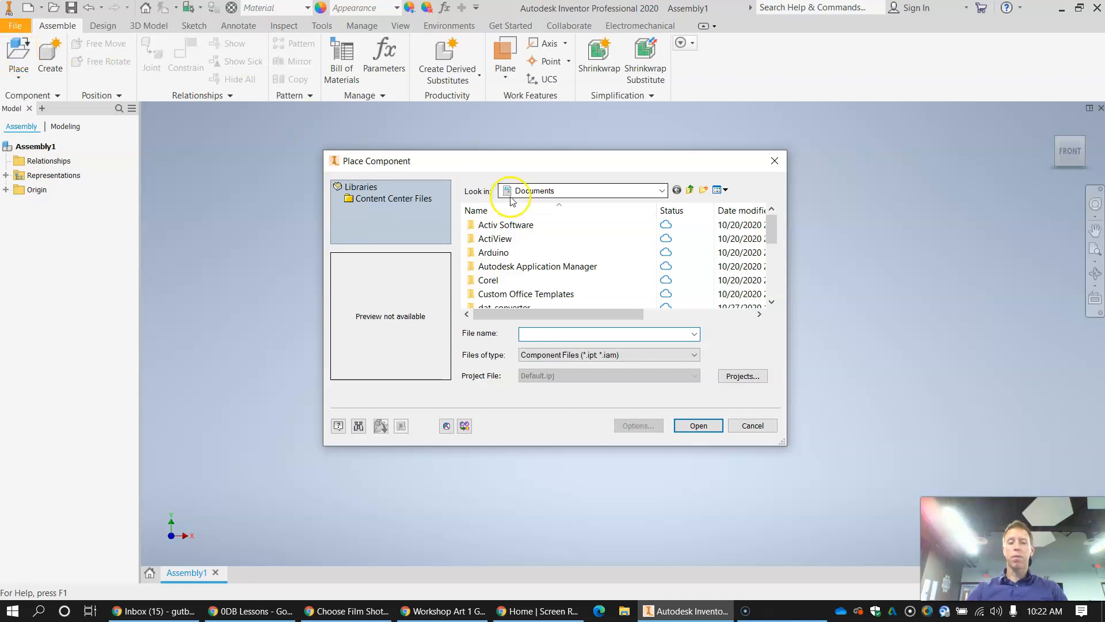
click(660, 191)
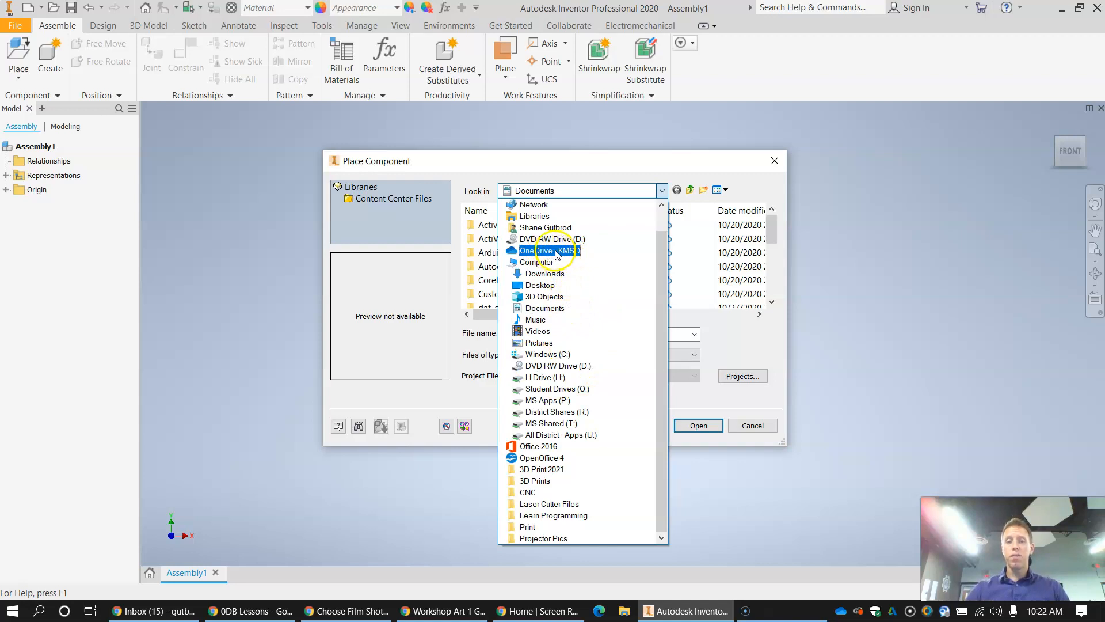
click(559, 376)
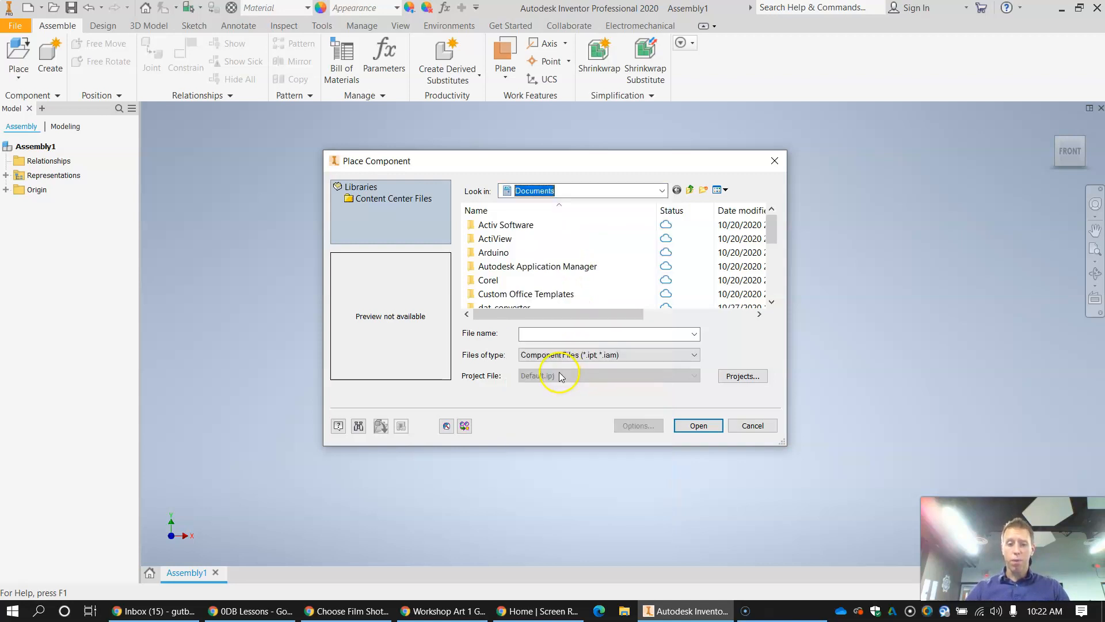
click(661, 192)
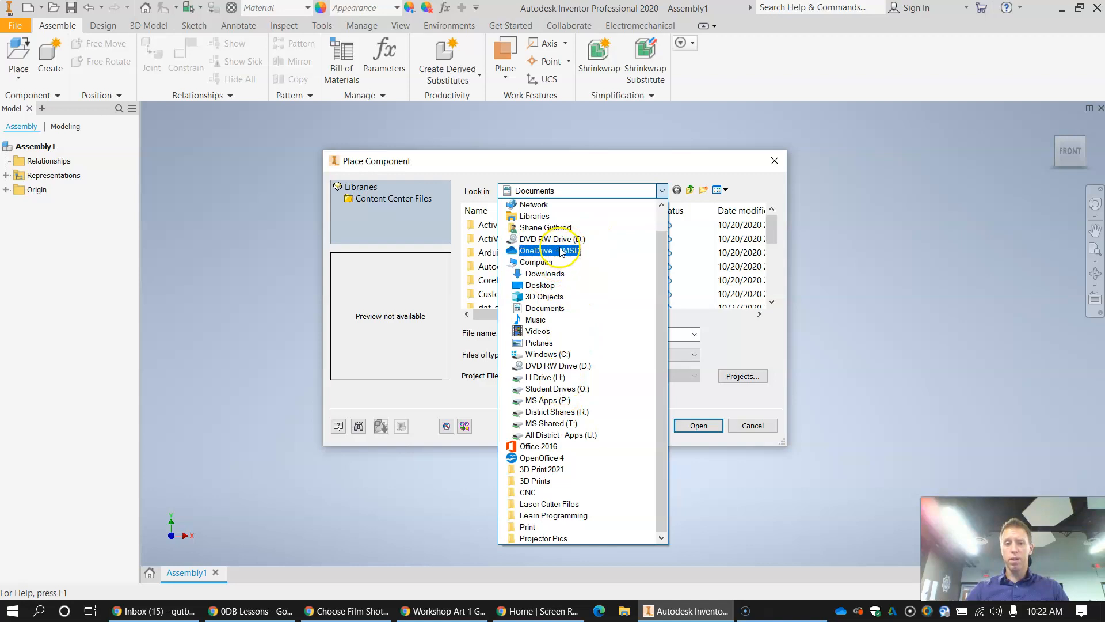
click(552, 378)
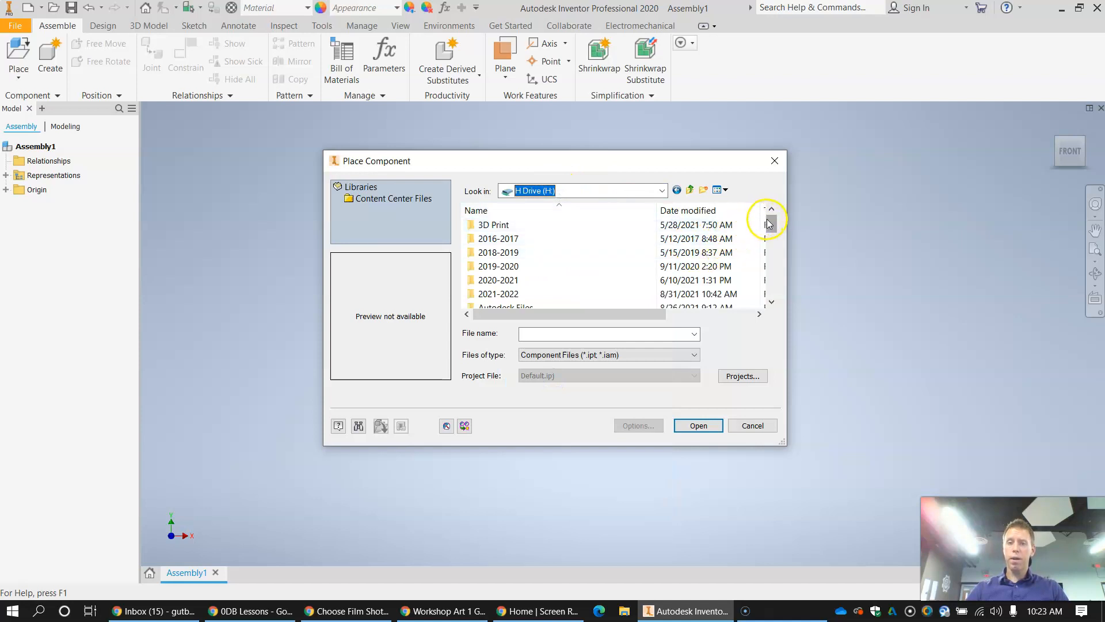
drag(770, 225, 770, 230)
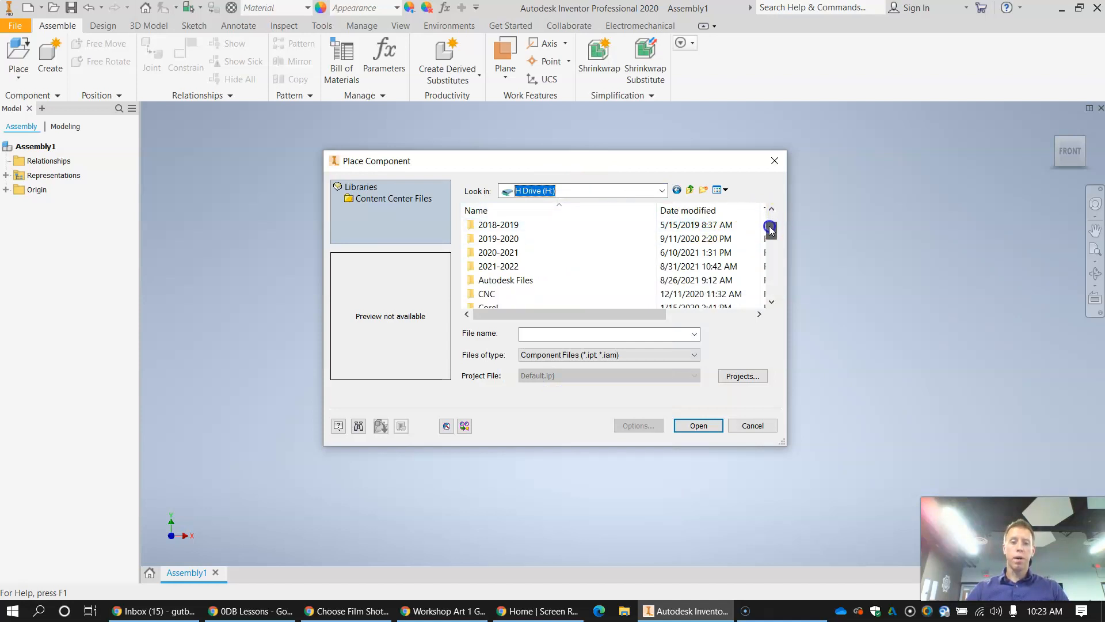
double_click(515, 282)
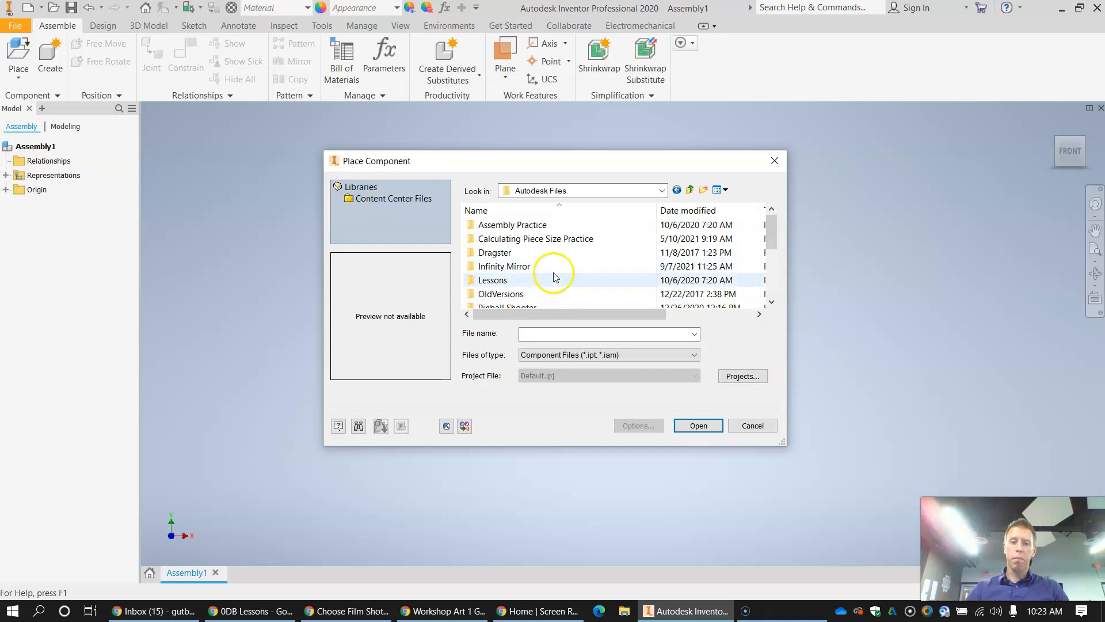
double_click(516, 267)
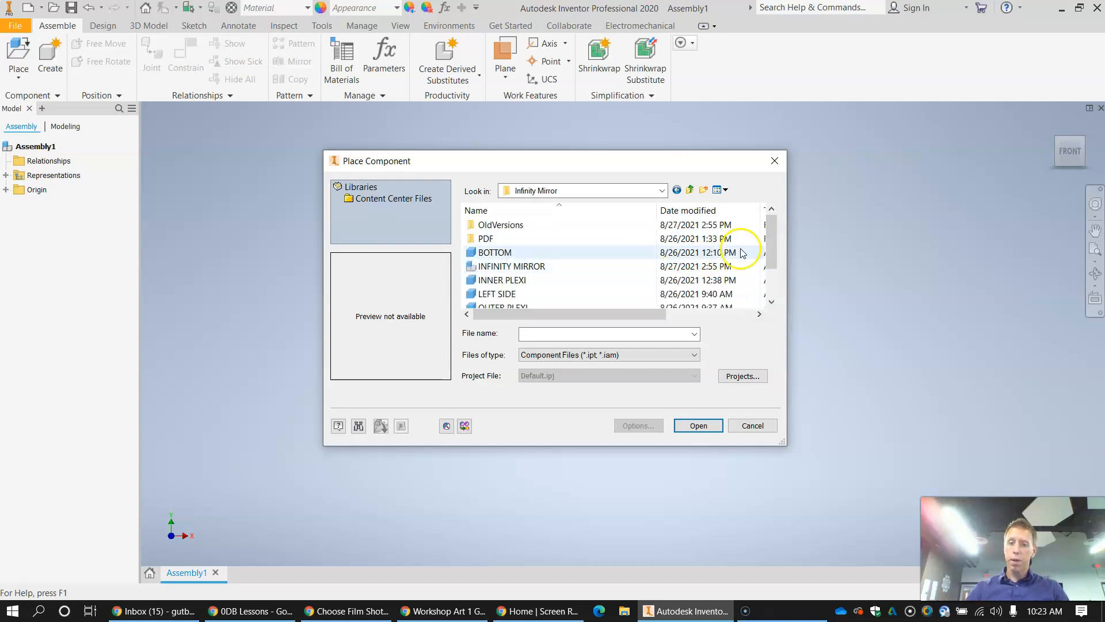
Step: Select the TOP and LEFT SIDE part files together and load them for placement
drag(772, 241, 771, 255)
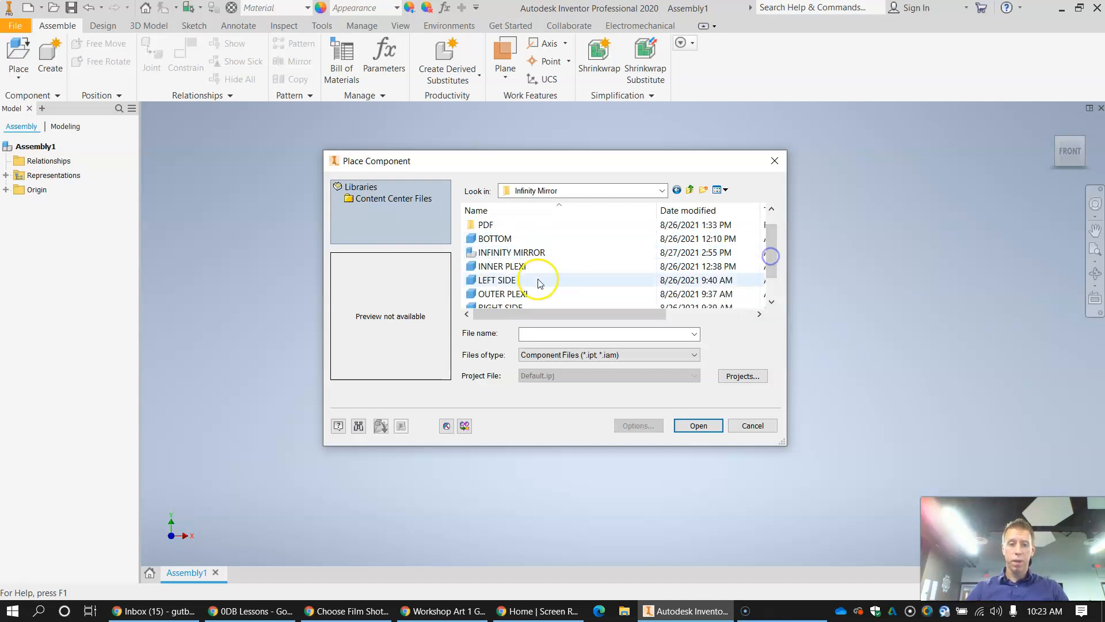
drag(773, 259, 773, 276)
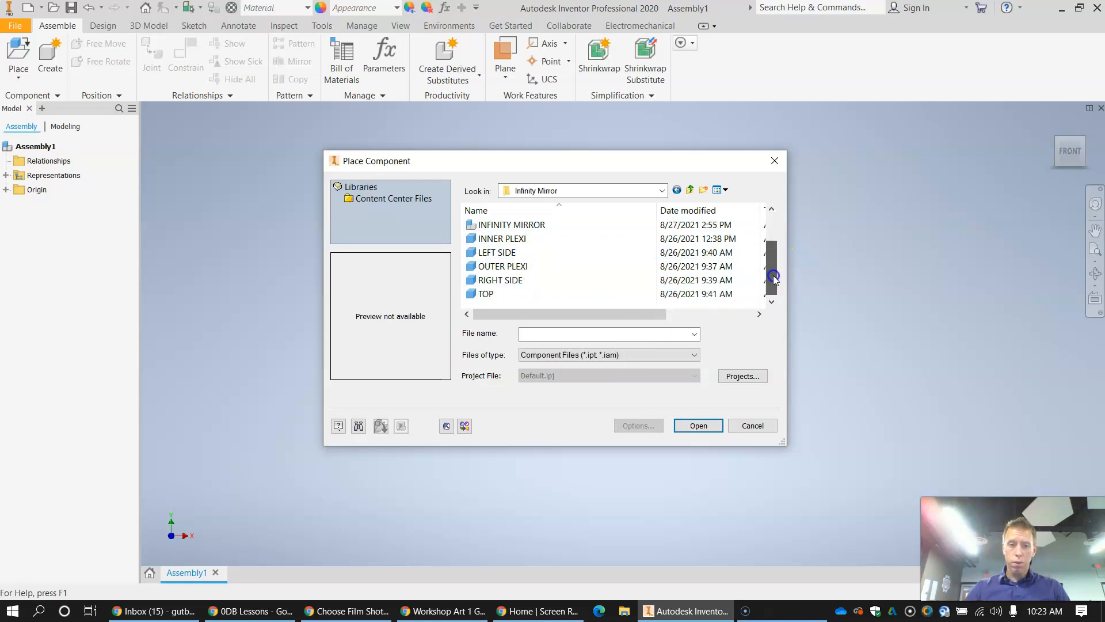
click(484, 294)
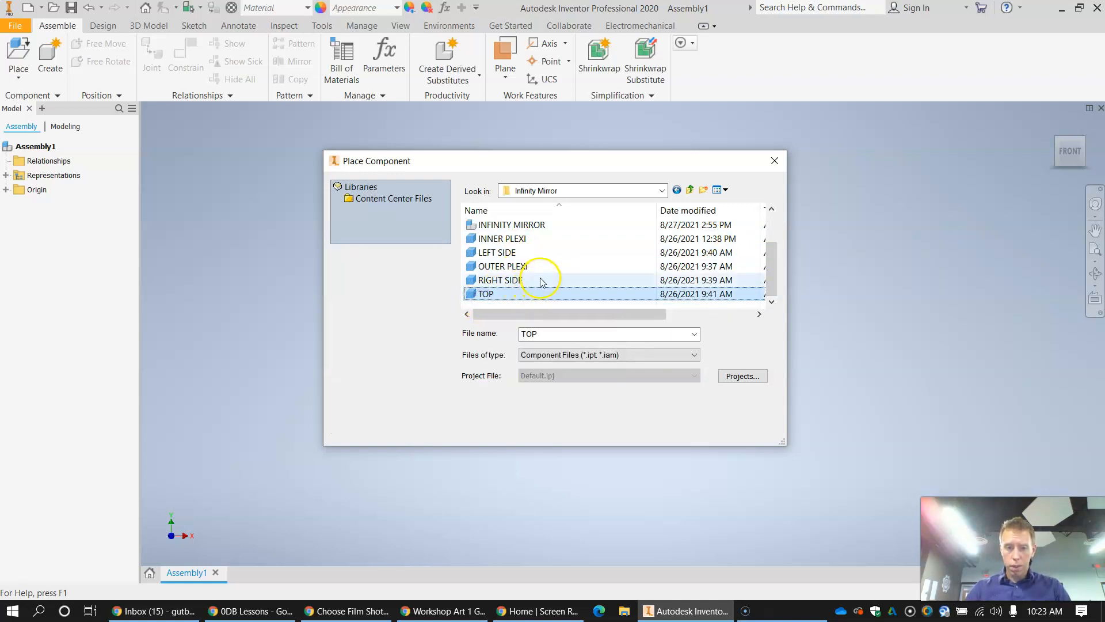
click(503, 256)
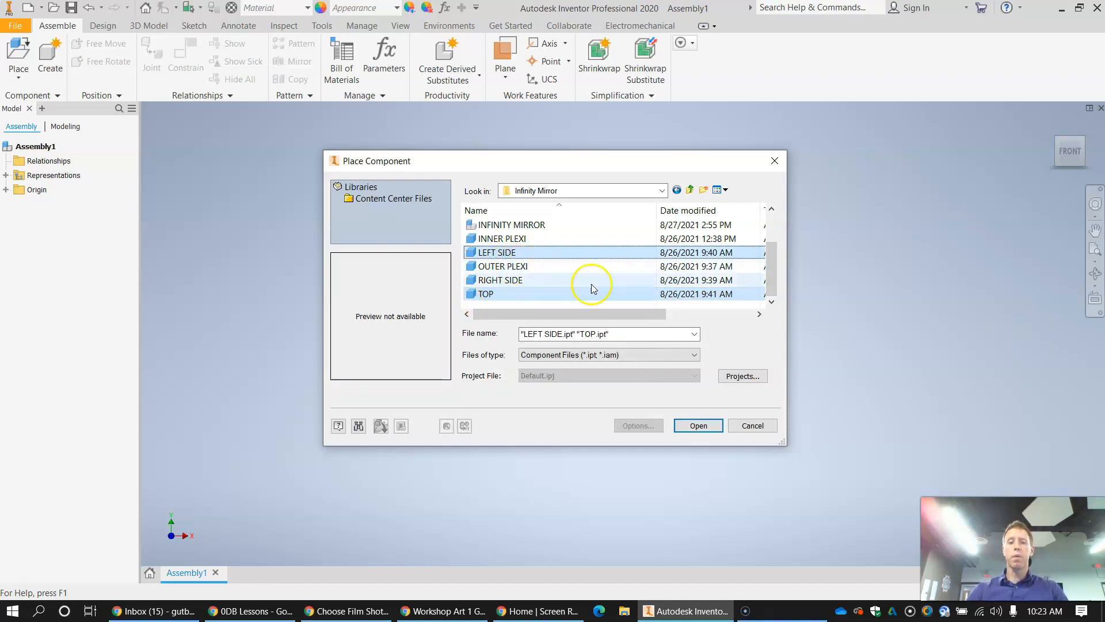
click(699, 427)
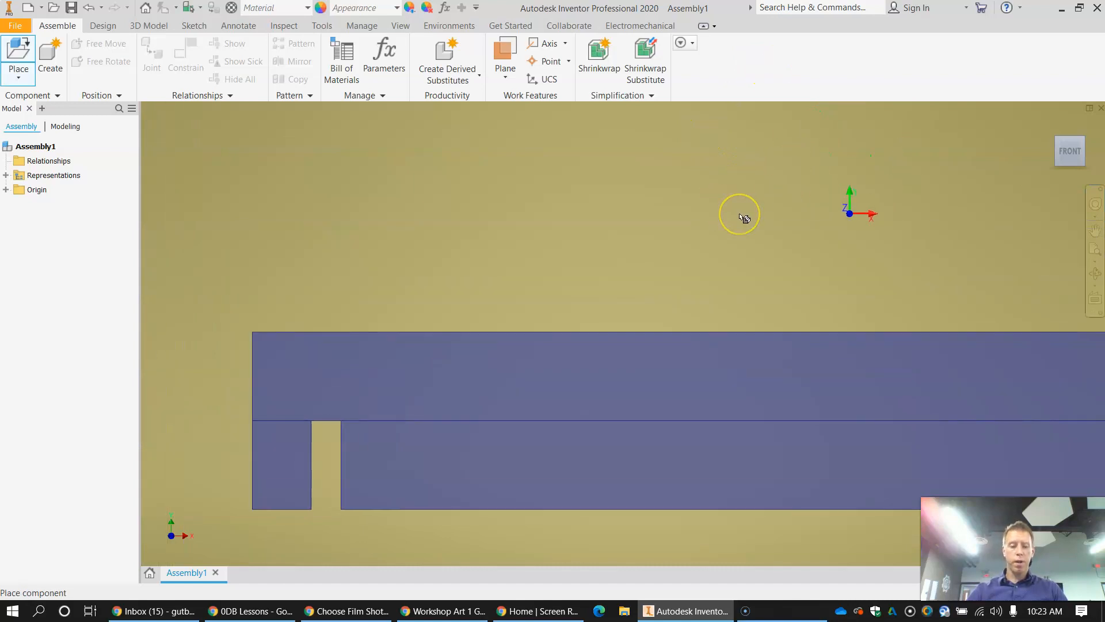
Step: Place one instance each of LEFT SIDE and TOP in the assembly, show the isometric home view, and end placement
scroll(745, 218, down, 2)
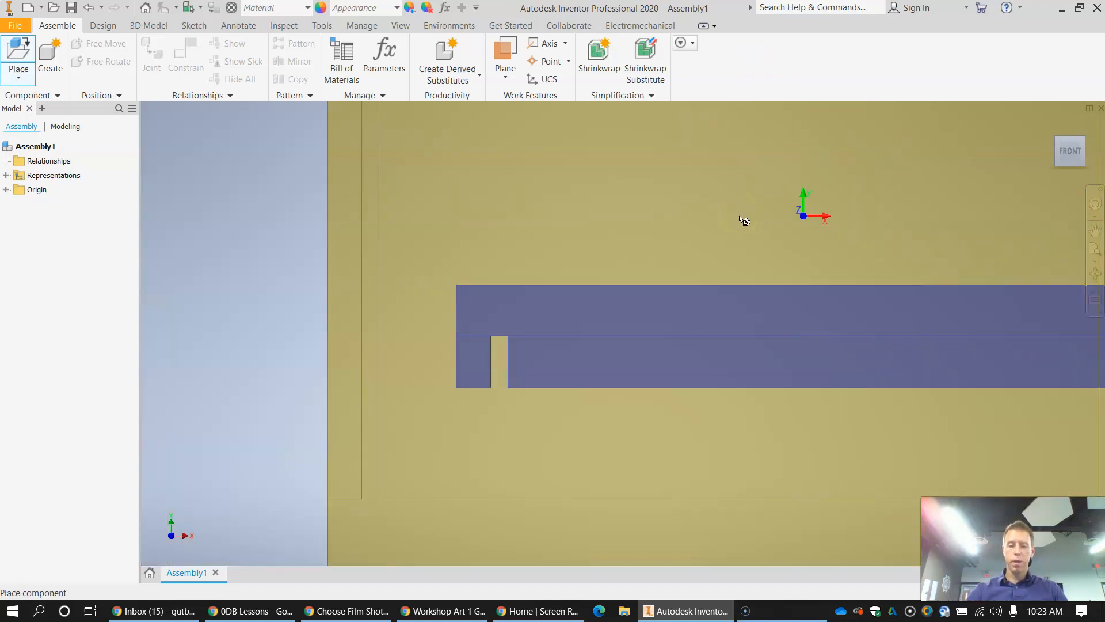
click(613, 218)
scroll(617, 221, down, 2)
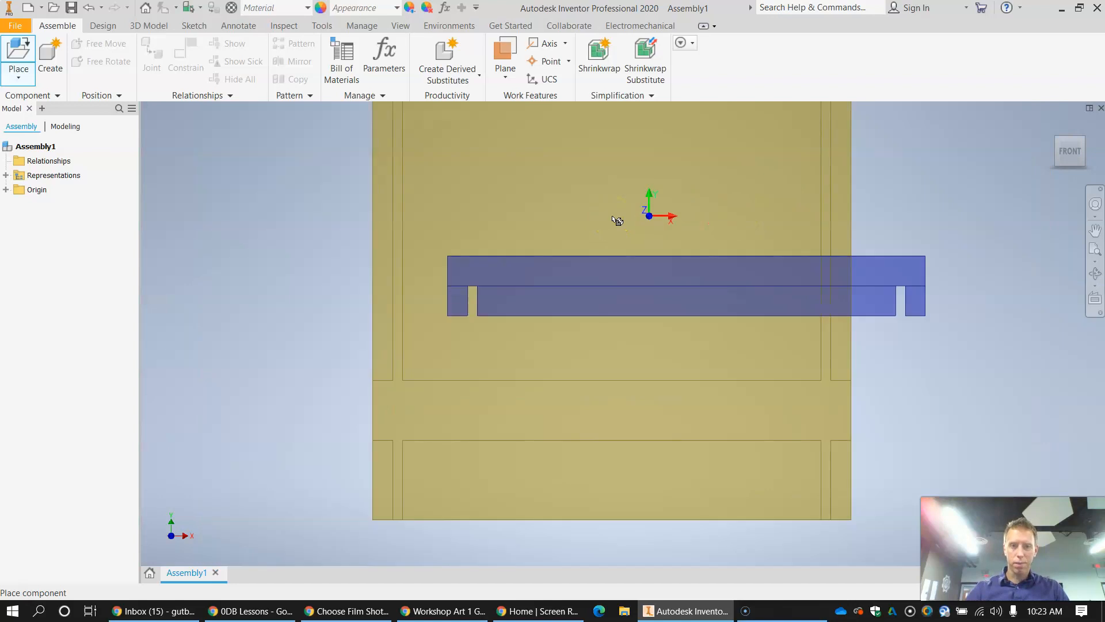
middle_drag(617, 221, 558, 228)
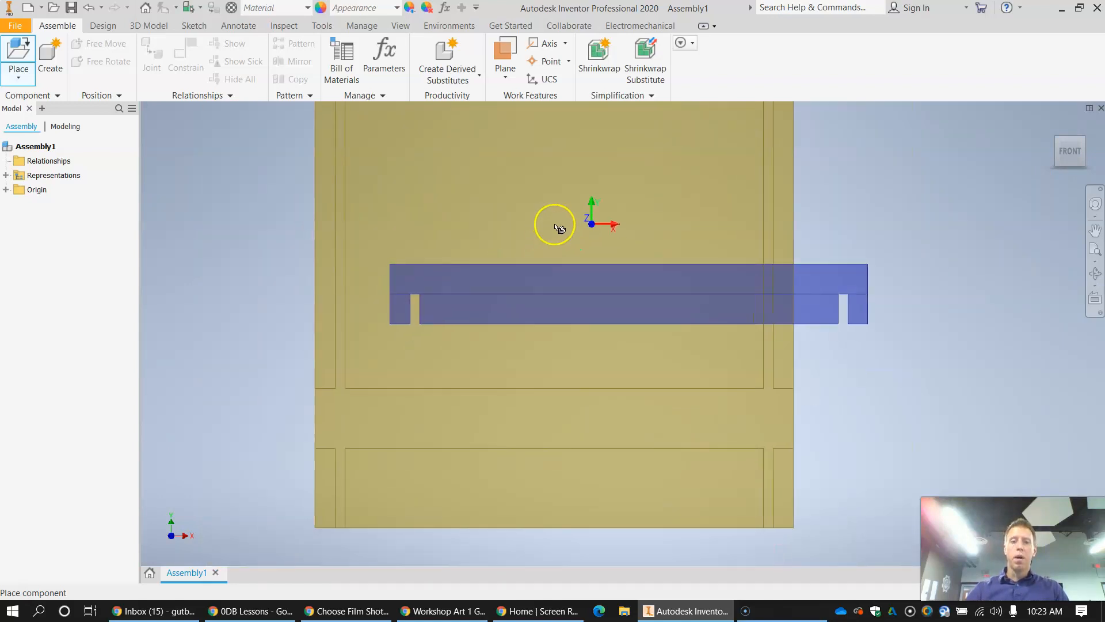
click(592, 222)
key(F6)
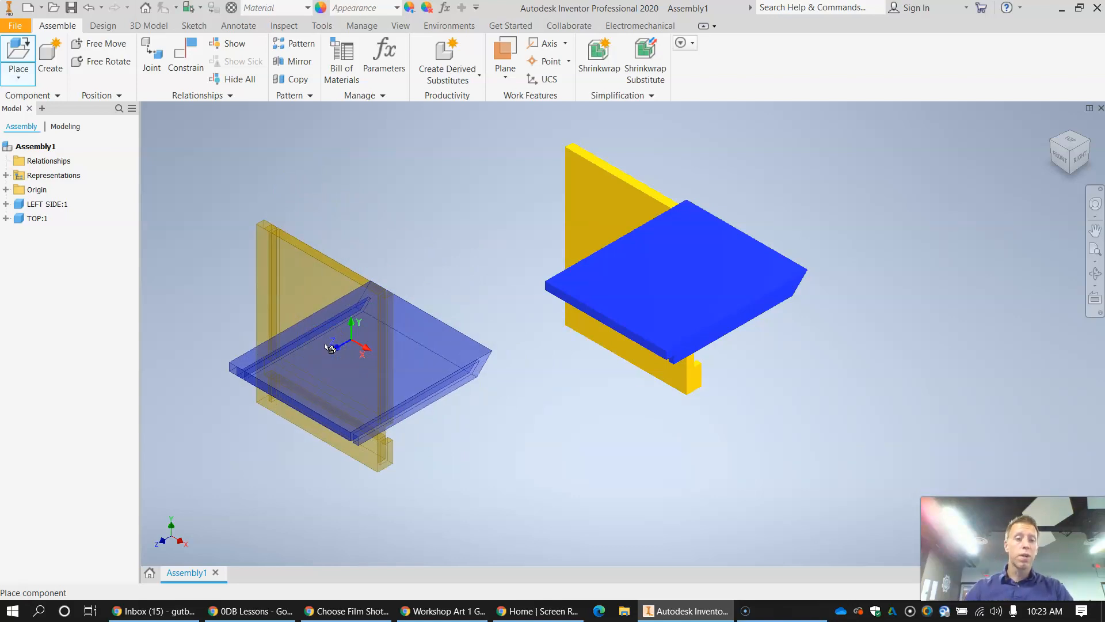
key(Escape)
Step: Move the yellow LEFT SIDE and blue TOP parts apart so they no longer overlap
click(634, 278)
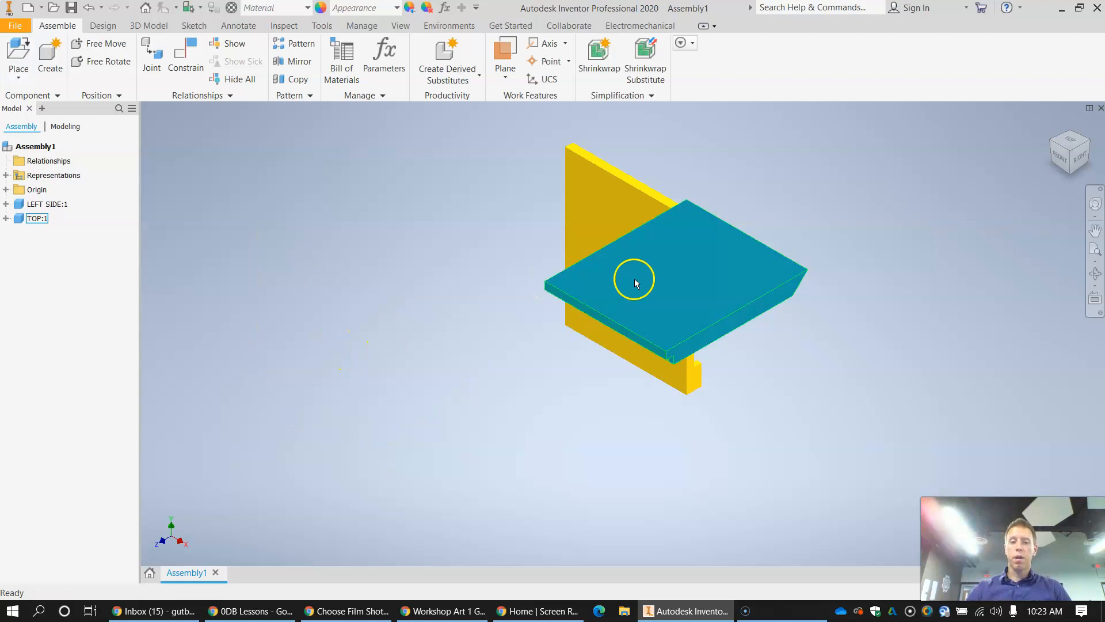
drag(696, 272, 781, 289)
drag(698, 229, 520, 288)
drag(744, 309, 743, 287)
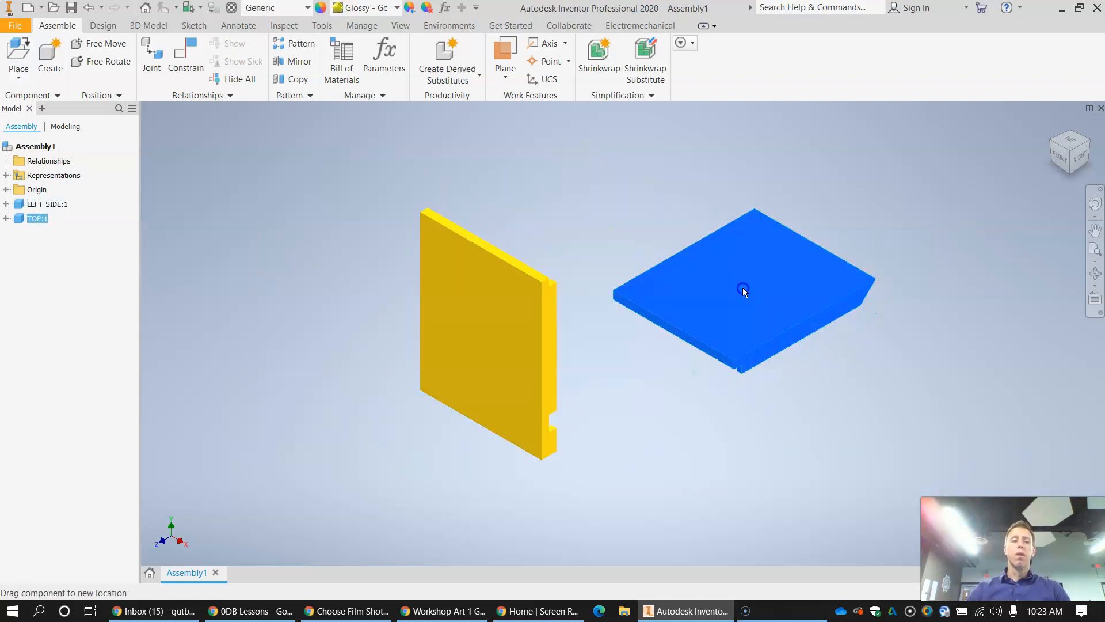
Step: Expand LEFT SIDE and TOP in the model tree and highlight each part to identify it in the assembly
click(6, 204)
click(6, 232)
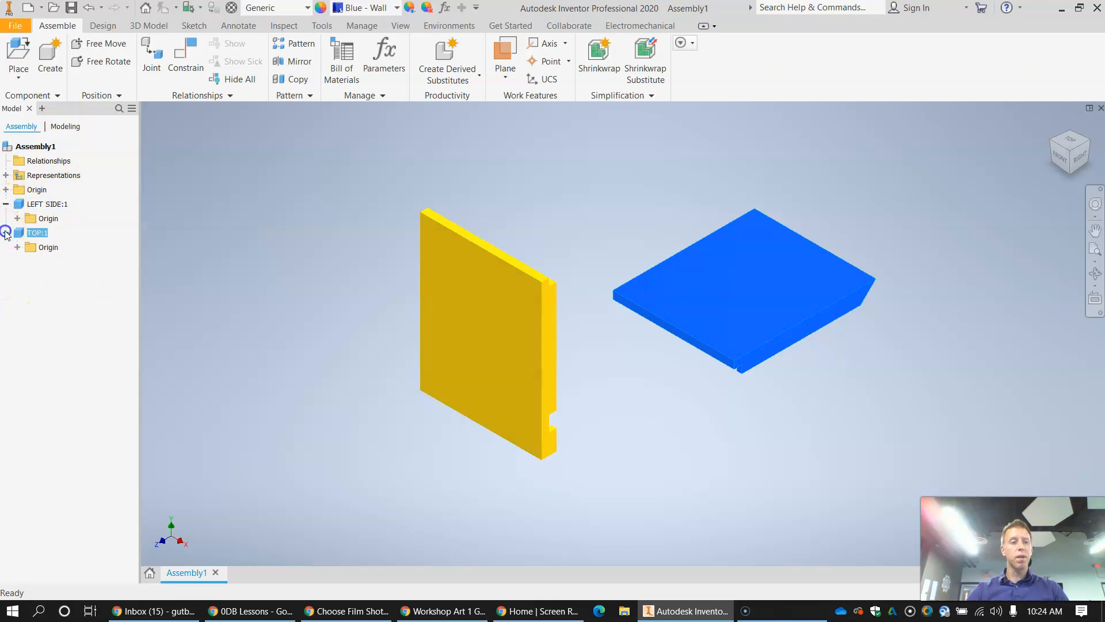
click(38, 205)
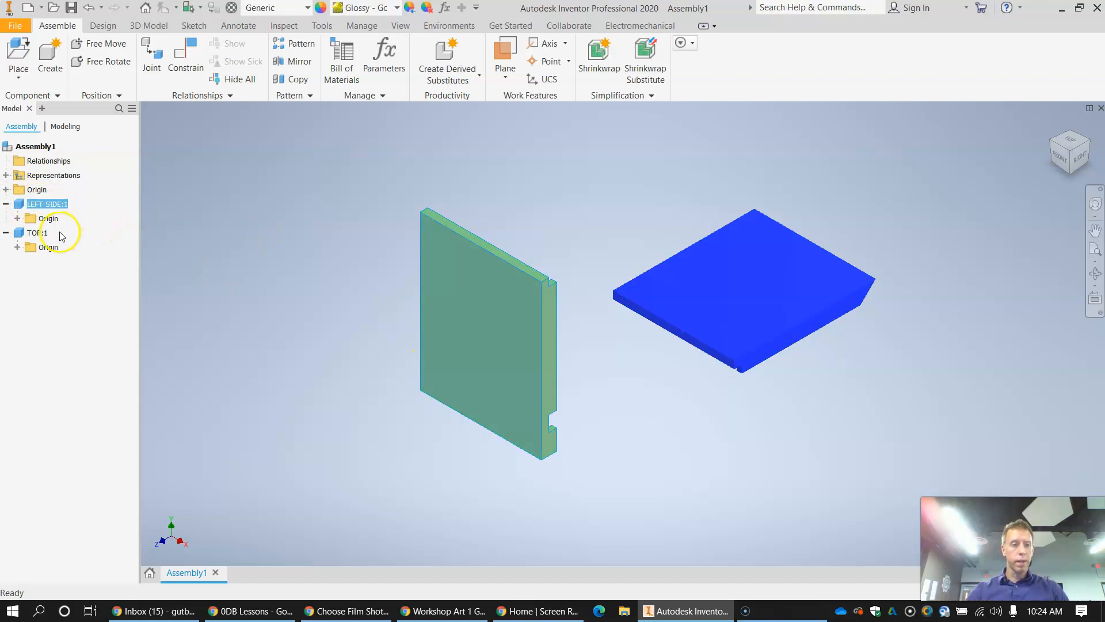
click(37, 233)
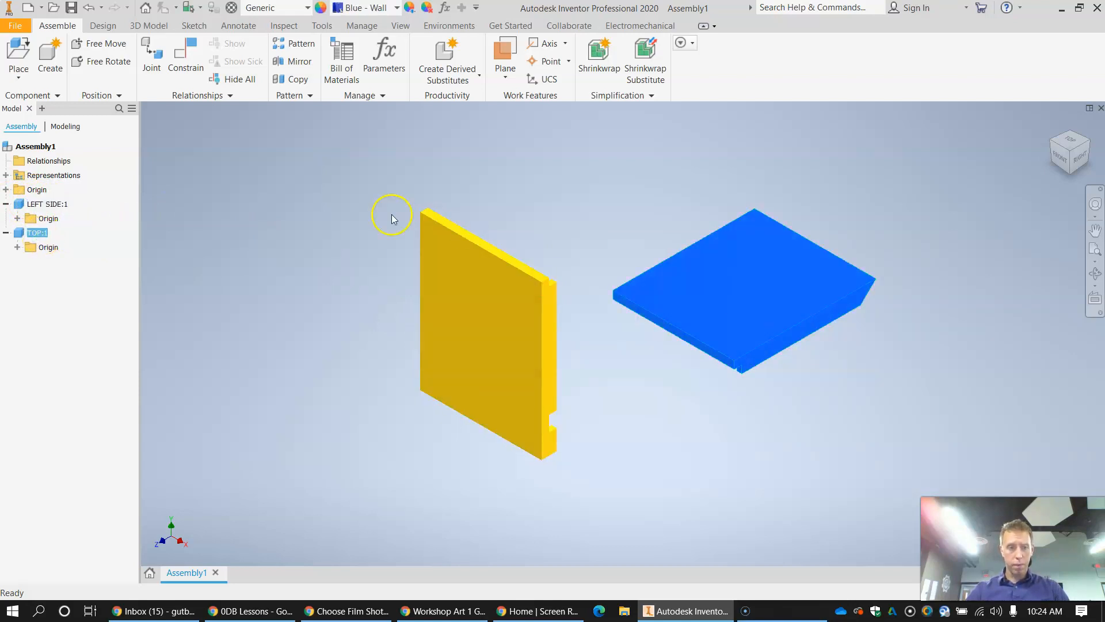
click(50, 321)
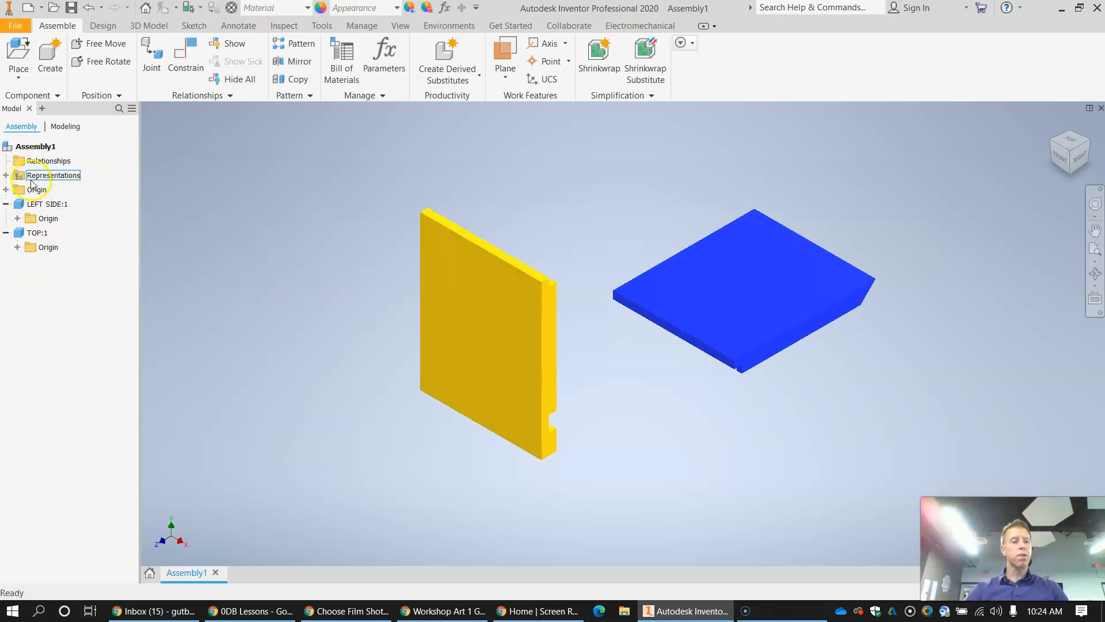
Step: Mate the assembly's YZ origin plane to the narrow notched vertical edge face of LEFT SIDE with a 0.000 in offset
click(6, 190)
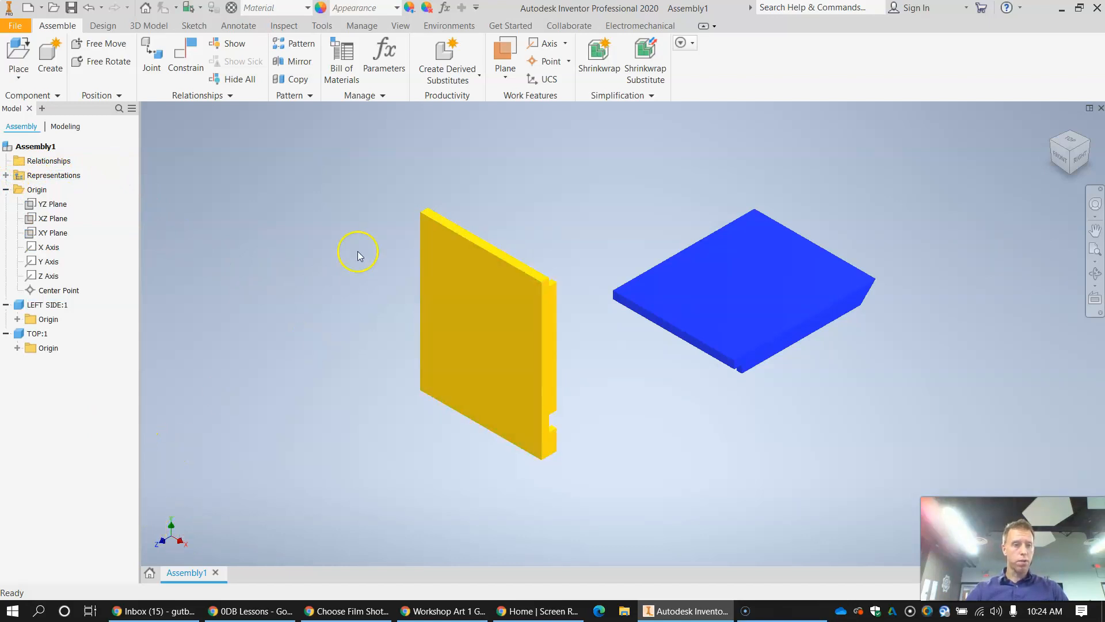
click(51, 205)
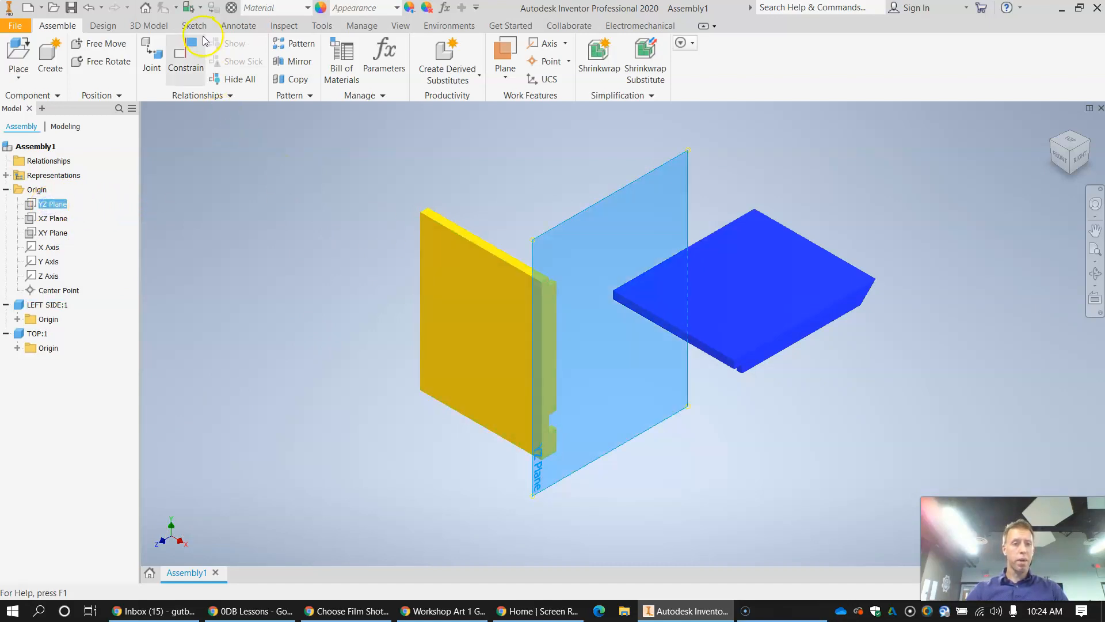
click(180, 59)
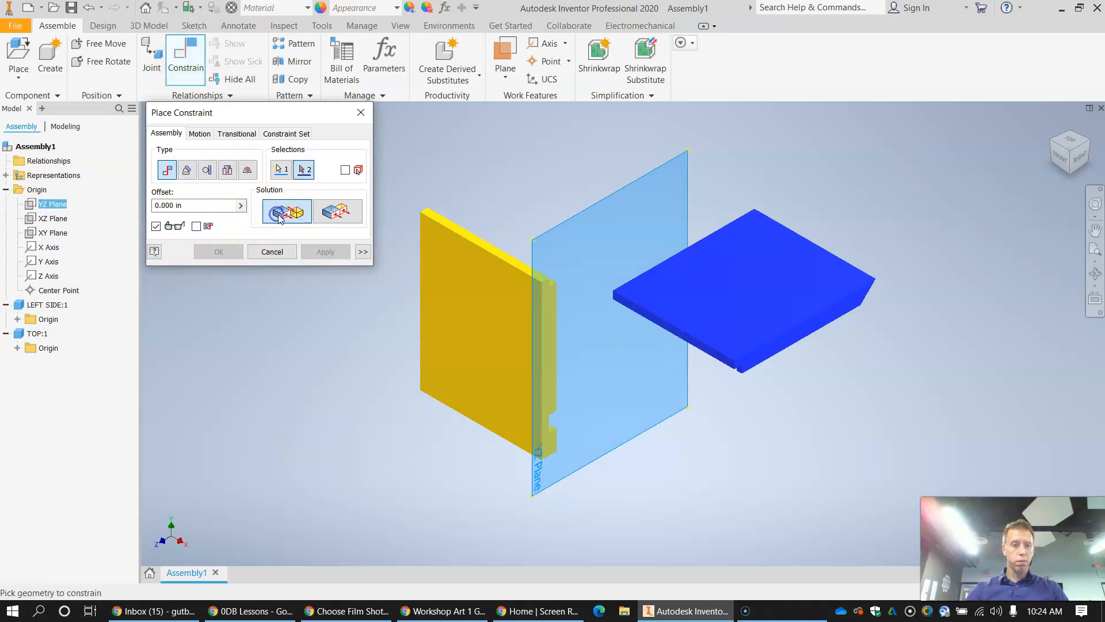
click(549, 323)
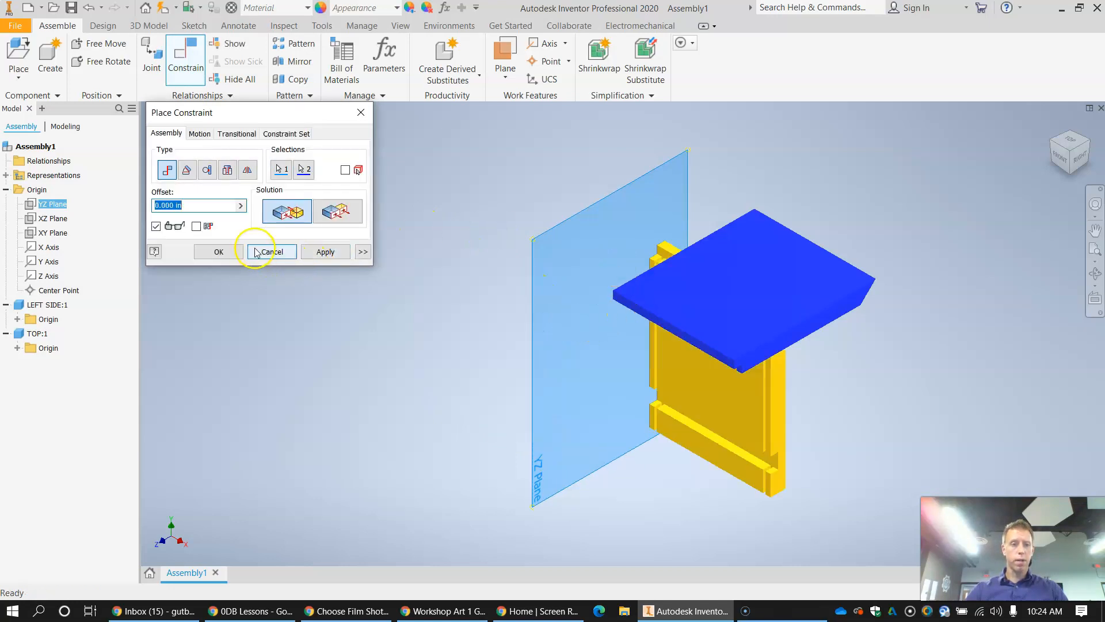
click(325, 252)
click(219, 250)
click(363, 113)
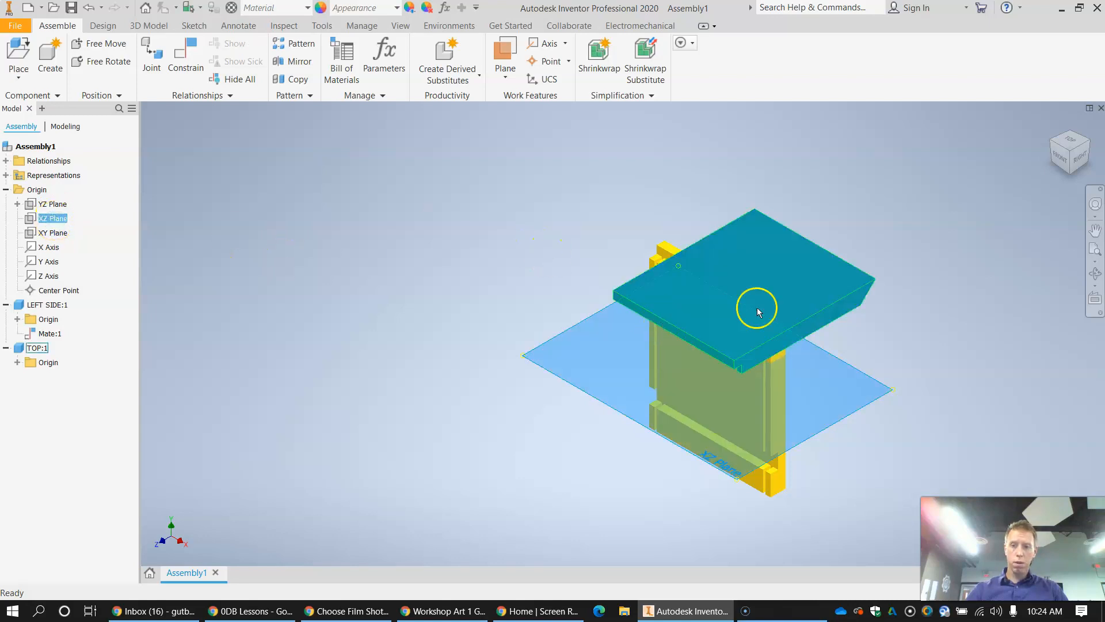
Step: Move the TOP part well clear of LEFT SIDE
drag(813, 288, 1049, 179)
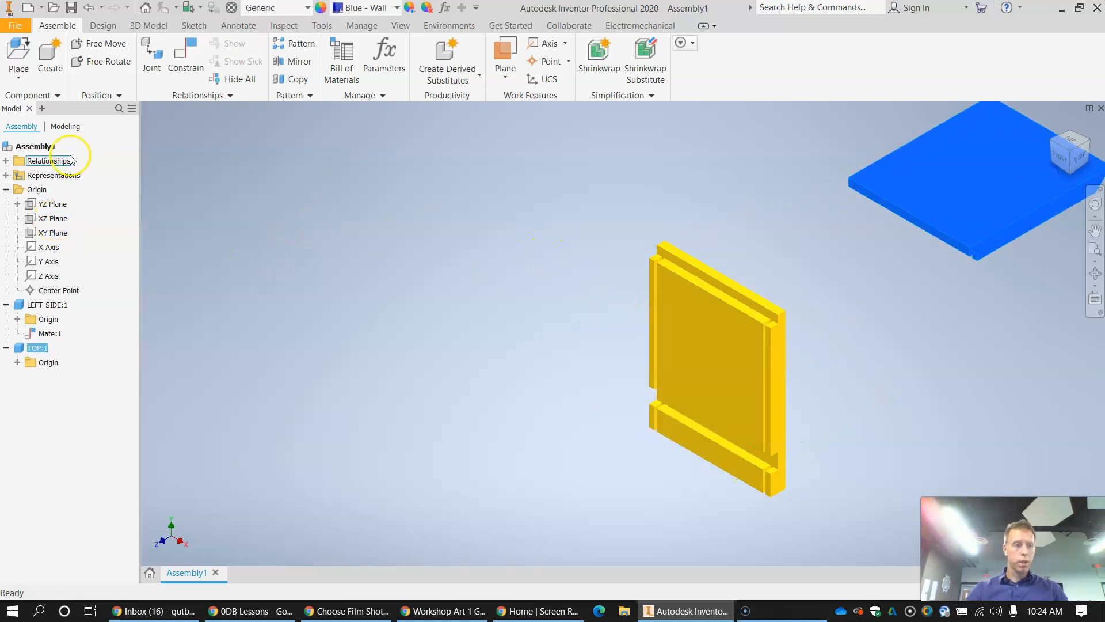
Step: Mate the assembly's XZ origin plane to the narrow top edge face of LEFT SIDE with a 0.000 in offset
click(52, 218)
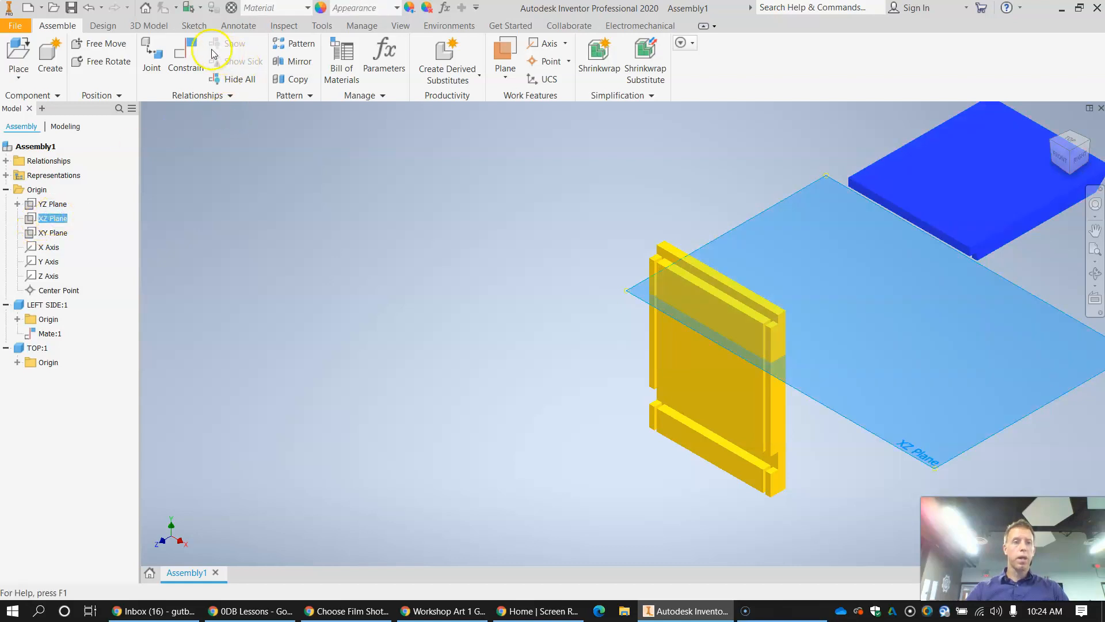
click(185, 54)
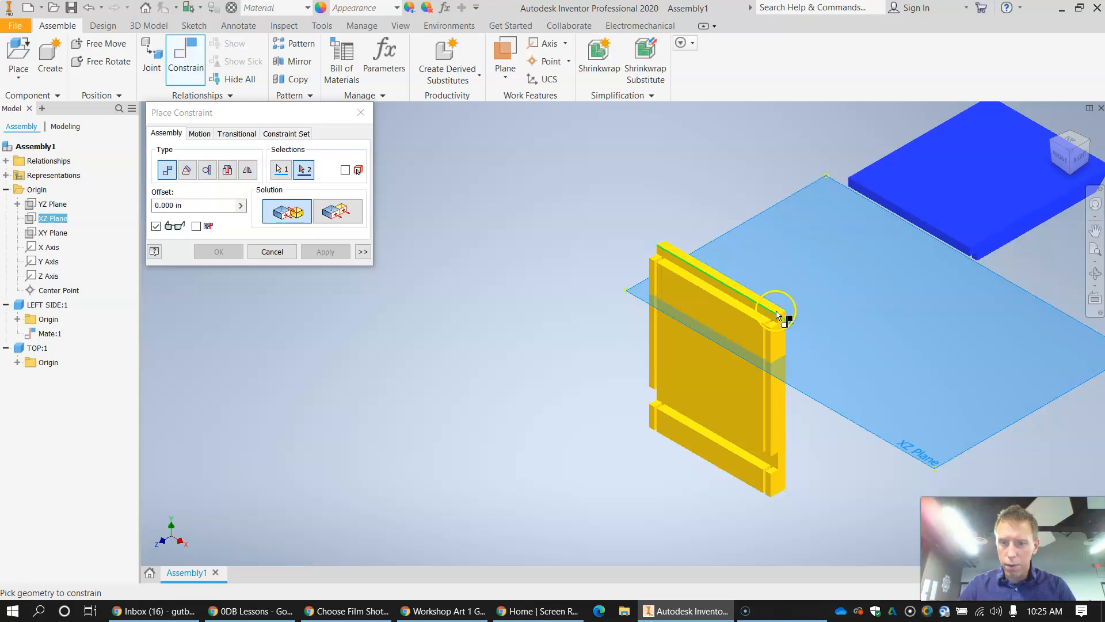
click(362, 111)
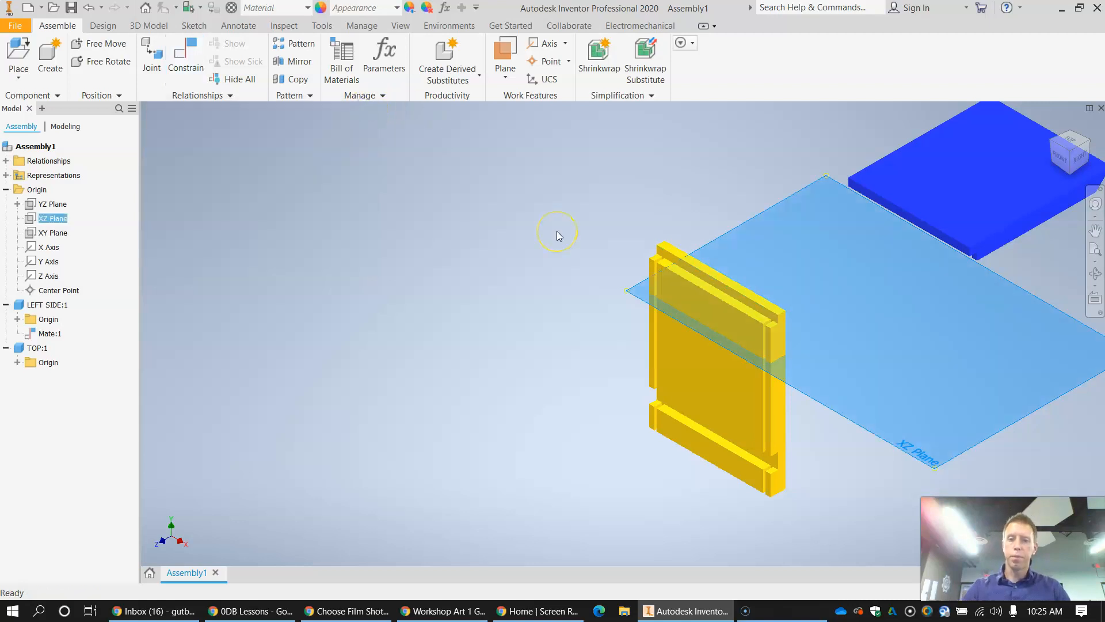
scroll(556, 235, down, 3)
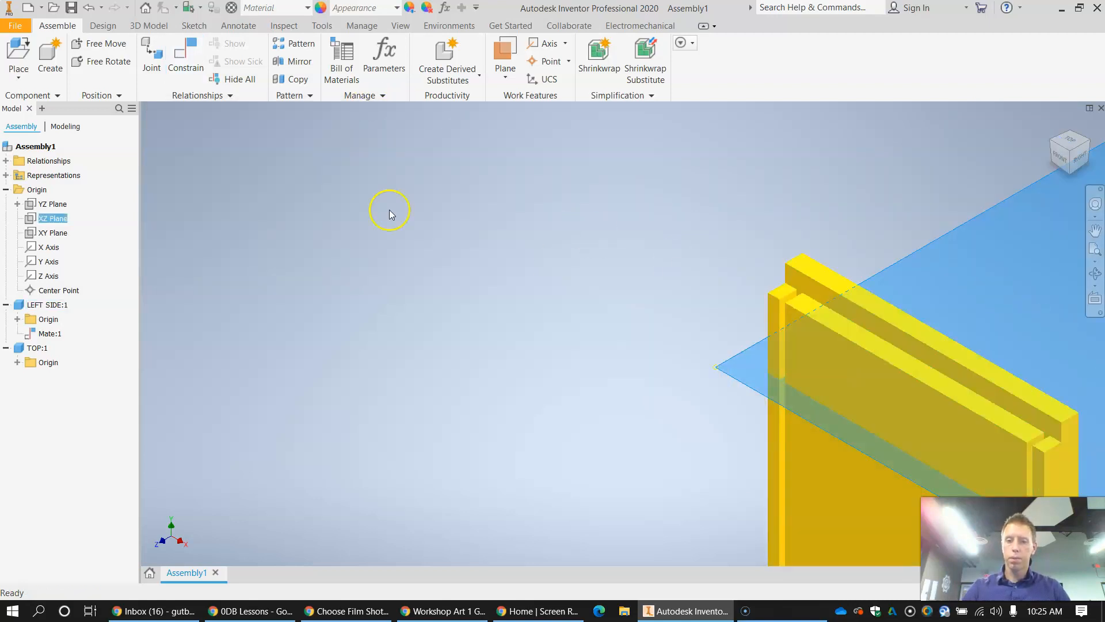
click(188, 51)
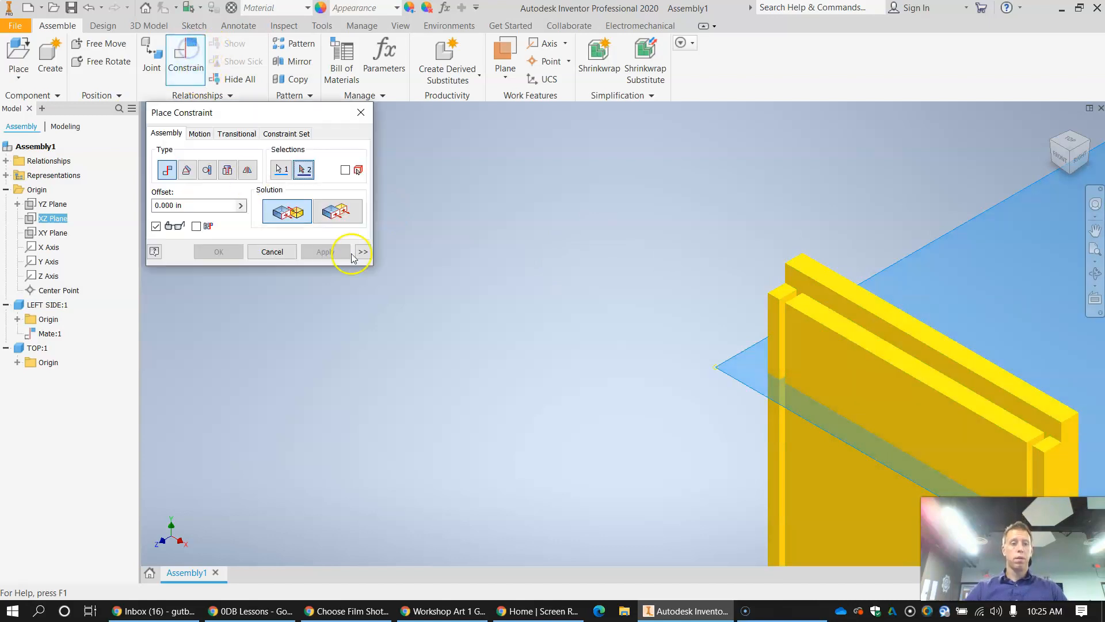
click(865, 299)
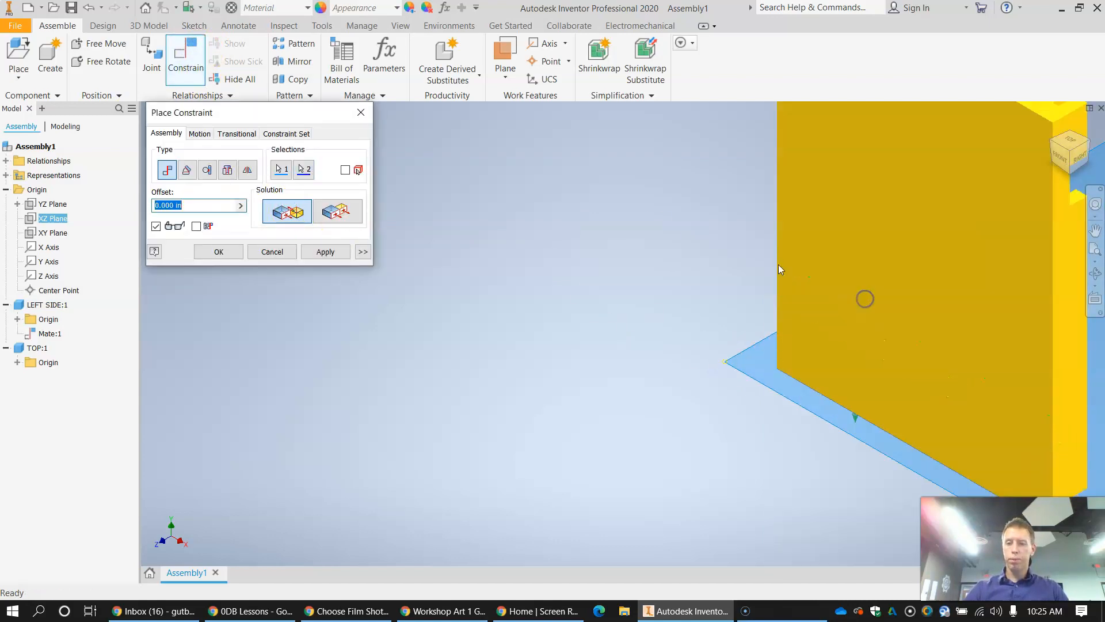
click(325, 251)
click(361, 113)
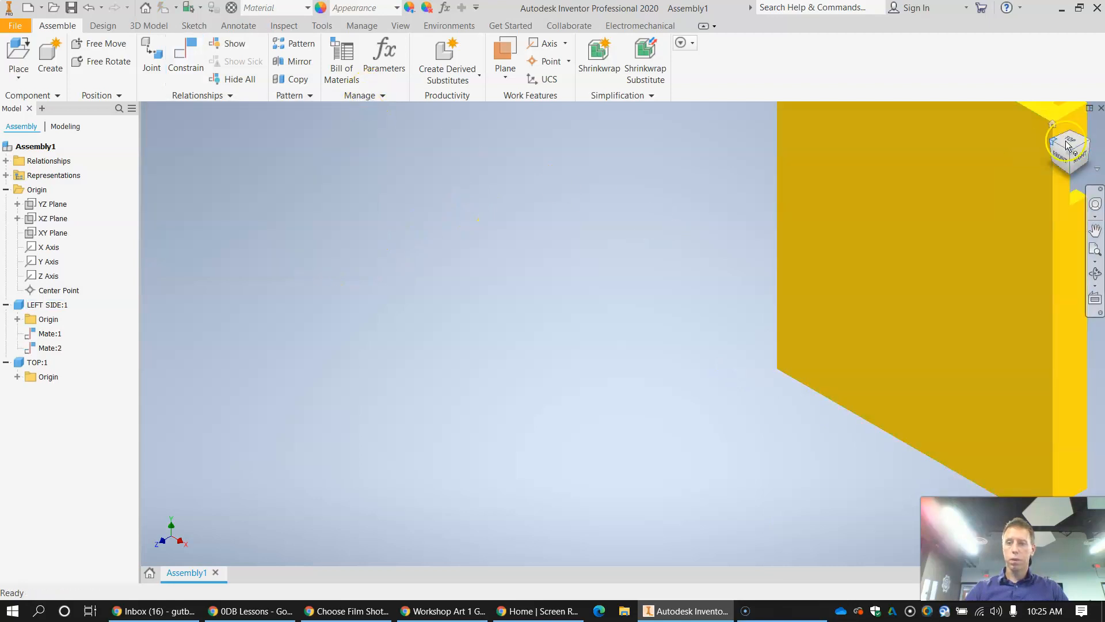
Step: Move the blue TOP part close beside the notched inner face of LEFT SIDE
drag(1083, 156, 772, 385)
click(773, 322)
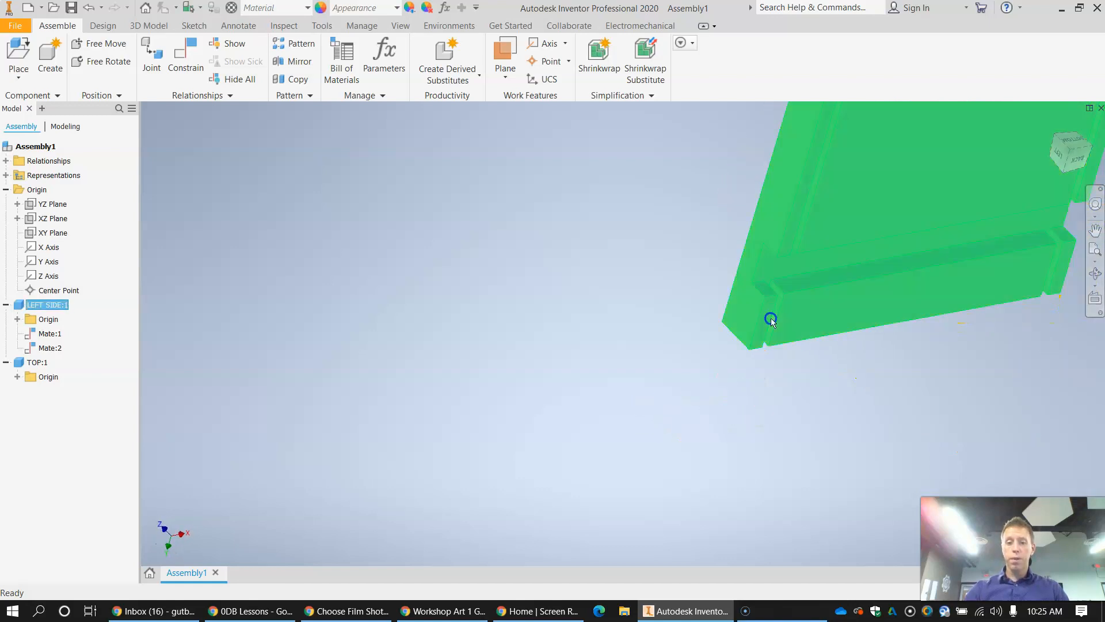
click(1095, 229)
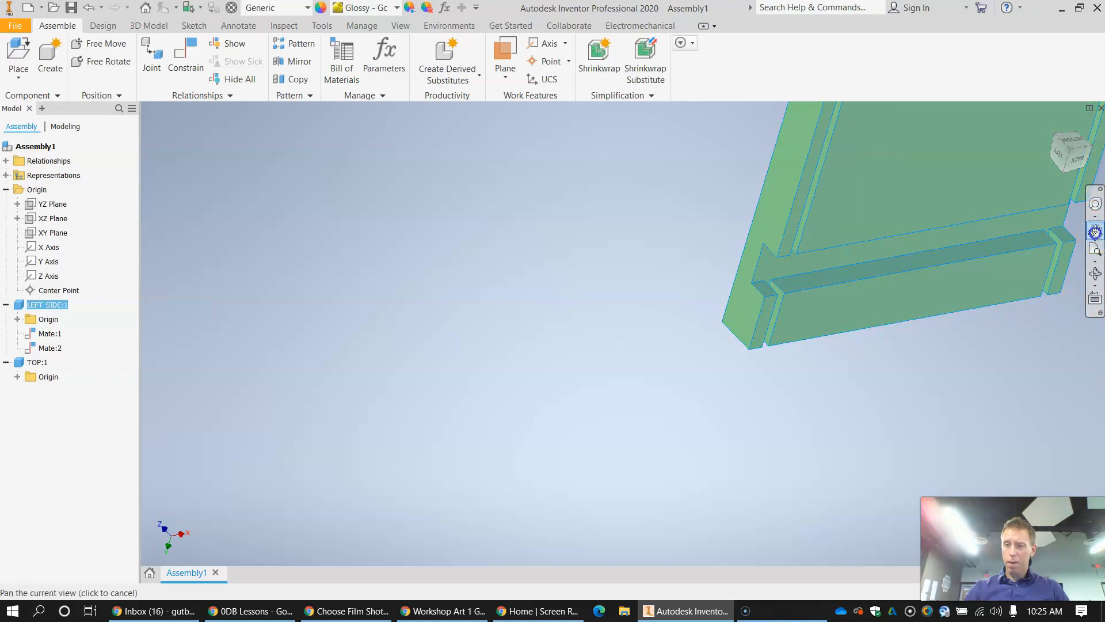
drag(853, 207, 347, 394)
click(742, 283)
click(845, 248)
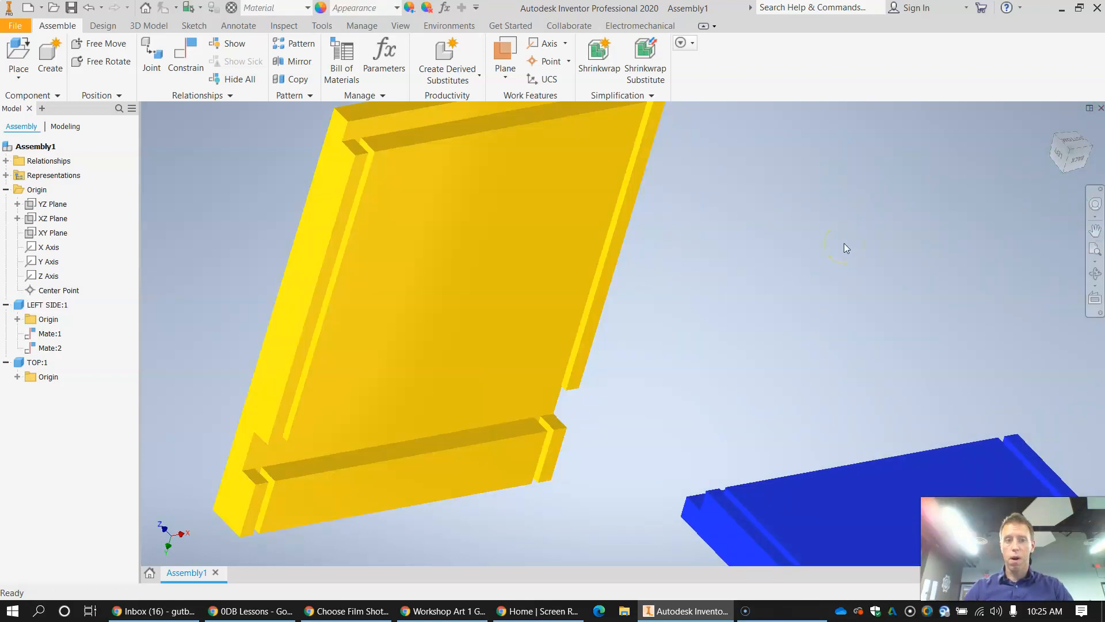
click(457, 209)
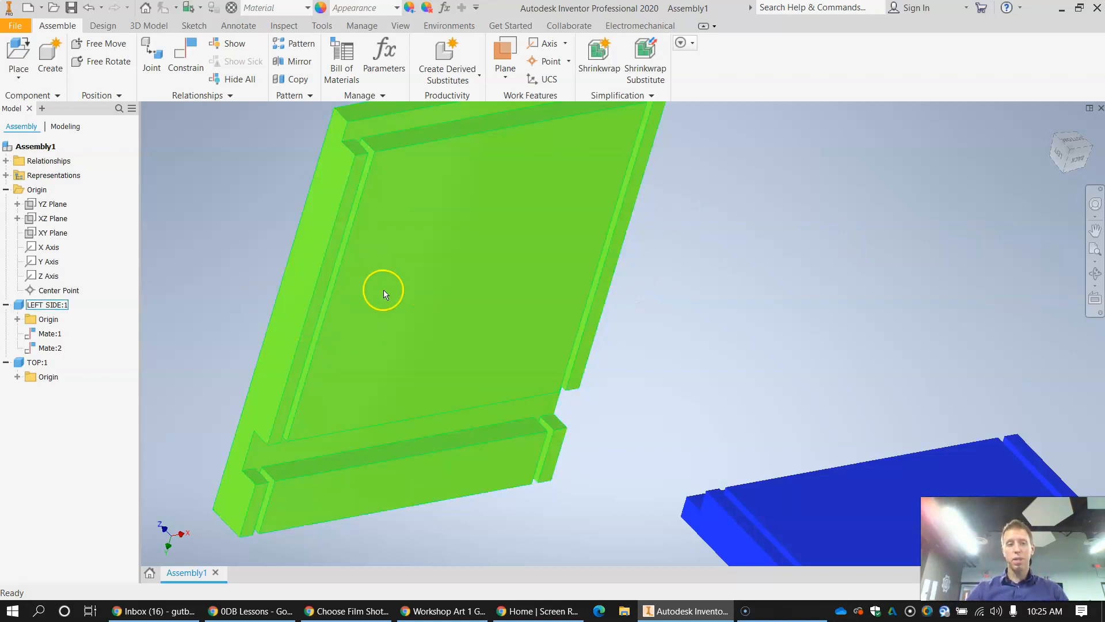
click(416, 292)
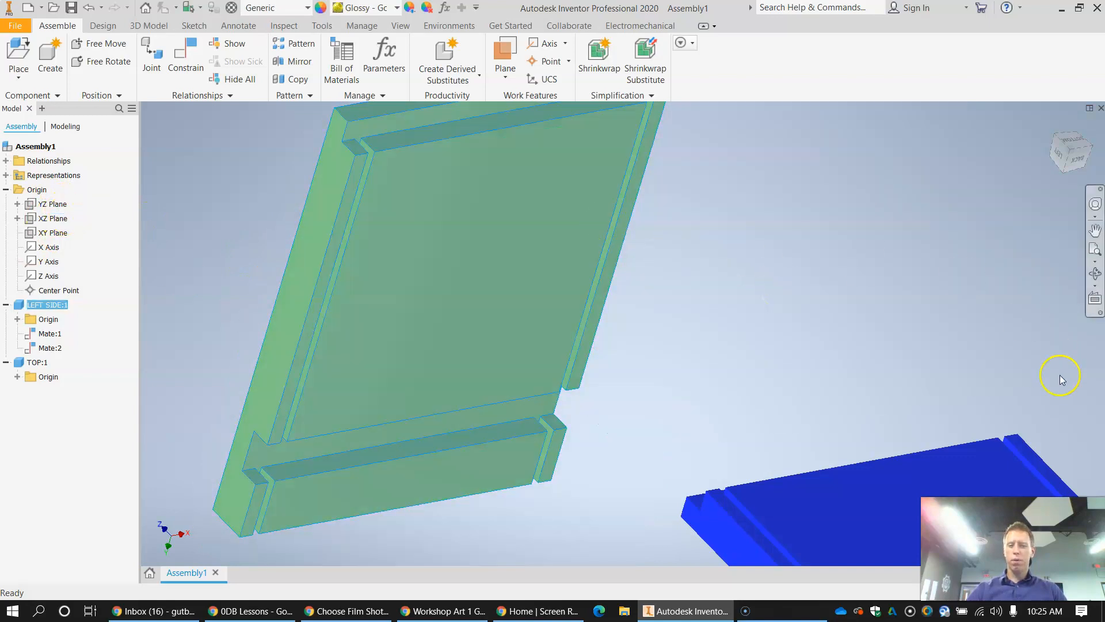
drag(863, 503, 673, 285)
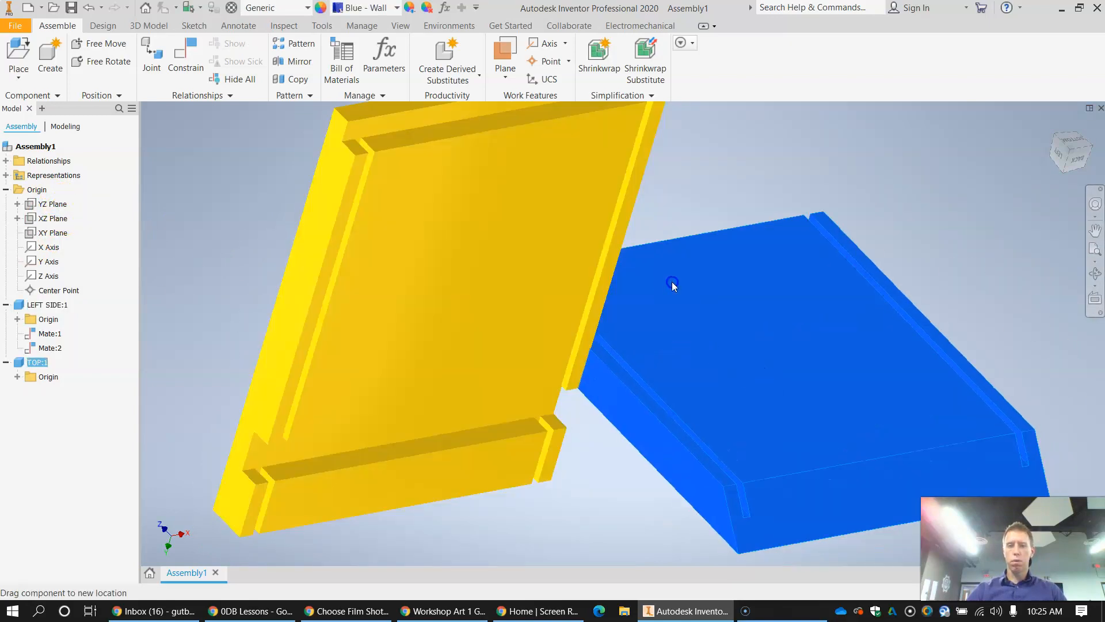
Step: Set the Left view as the Front view, and move the parts apart with TOP above and beside LEFT SIDE
click(1081, 163)
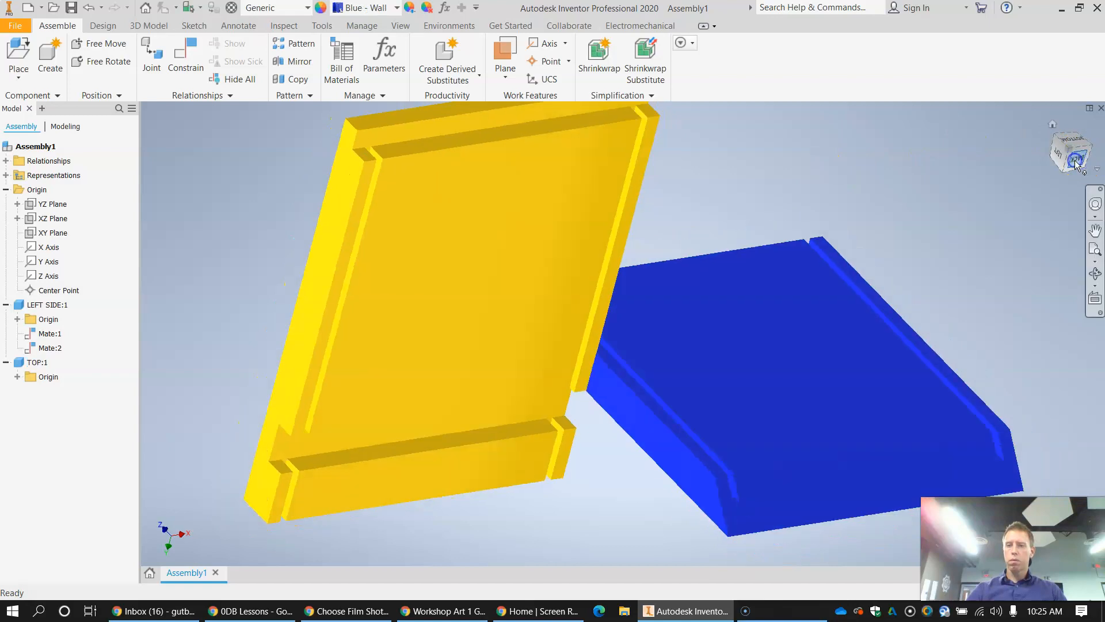
drag(145, 148, 233, 152)
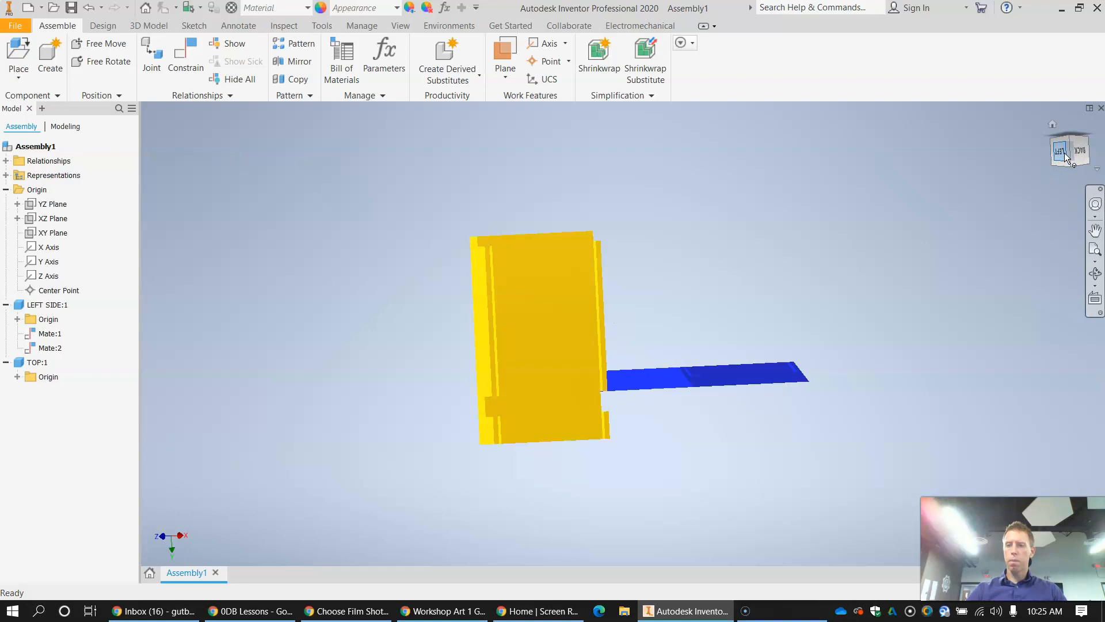
click(1065, 153)
right_click(1069, 153)
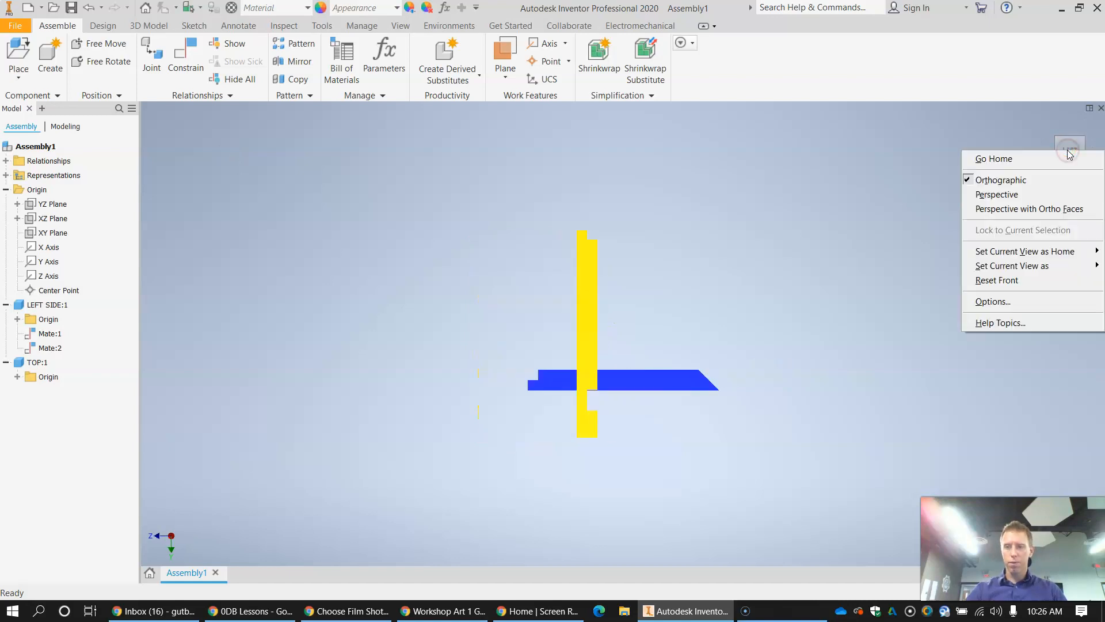
mouse_move(1057, 271)
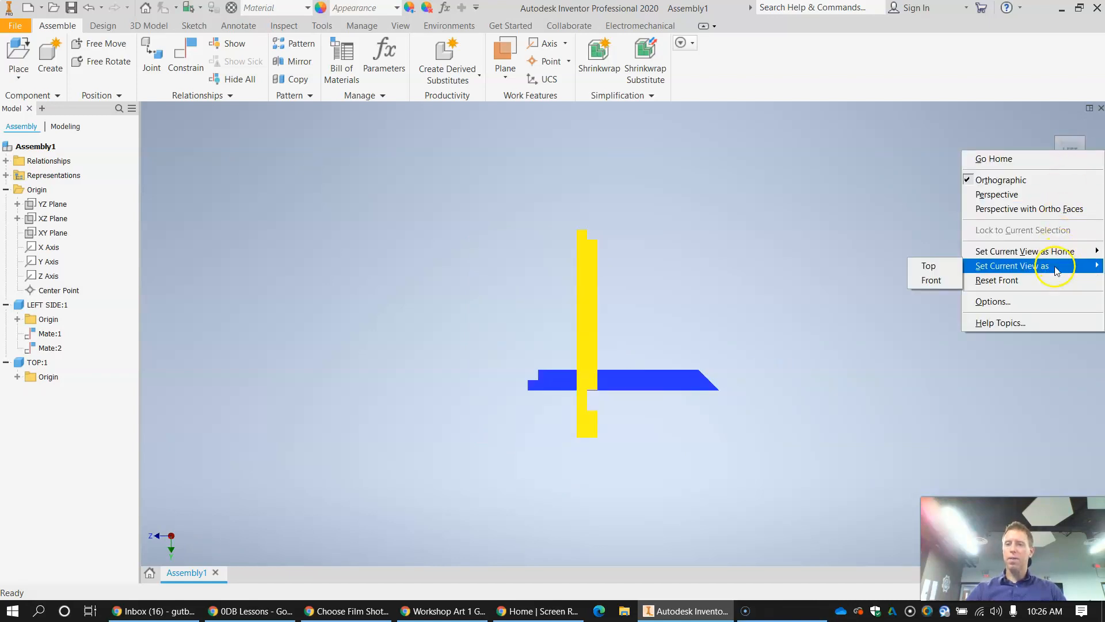
click(934, 280)
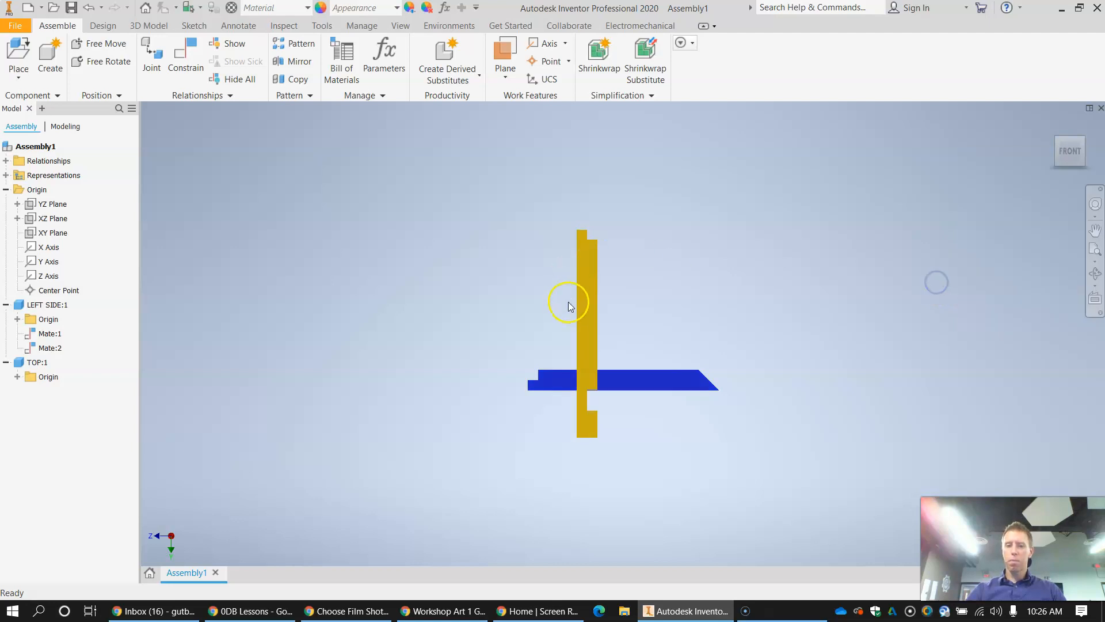
drag(589, 320, 427, 384)
drag(654, 379, 616, 227)
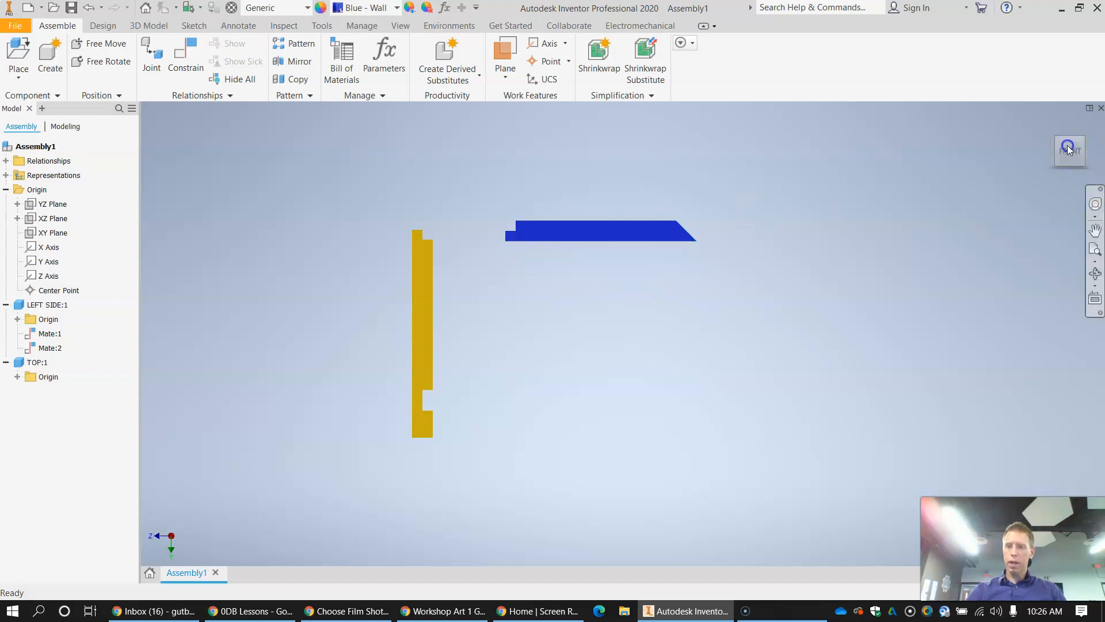
Step: Turn TOP over with Free Rotate so its rabbet faces down, and shift it slightly toward LEFT SIDE
drag(1070, 156, 1076, 151)
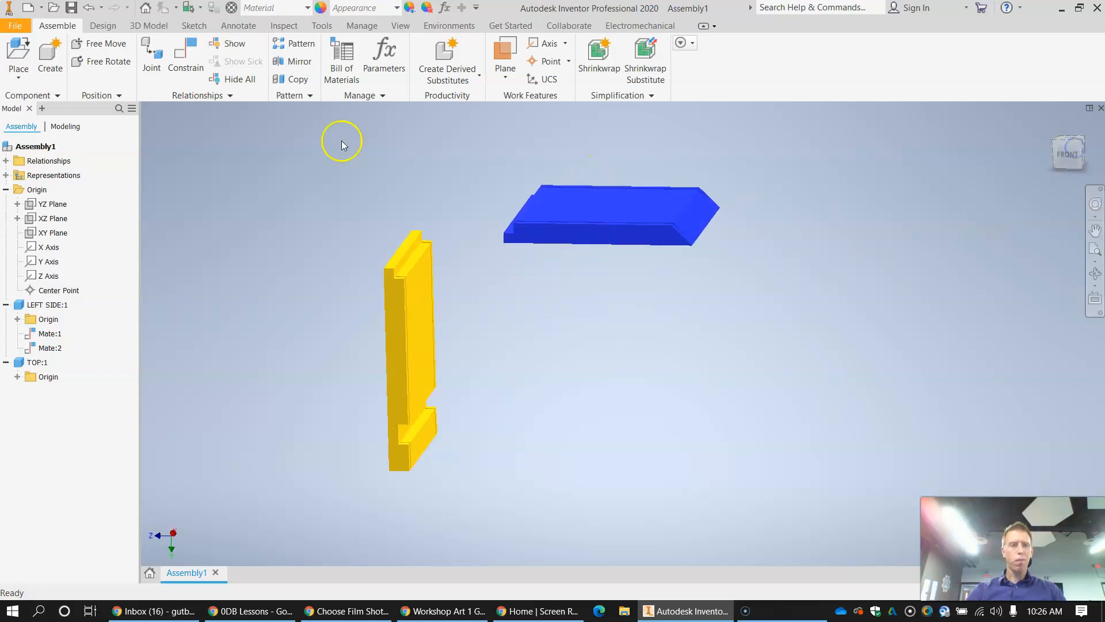
click(101, 61)
click(584, 207)
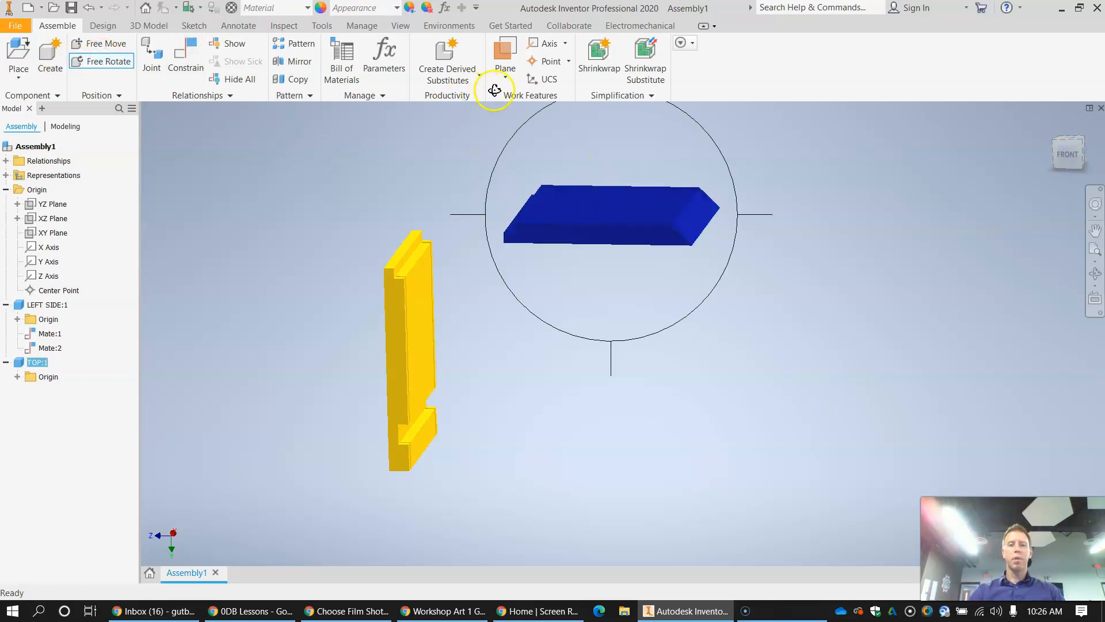
drag(520, 102, 709, 367)
click(547, 288)
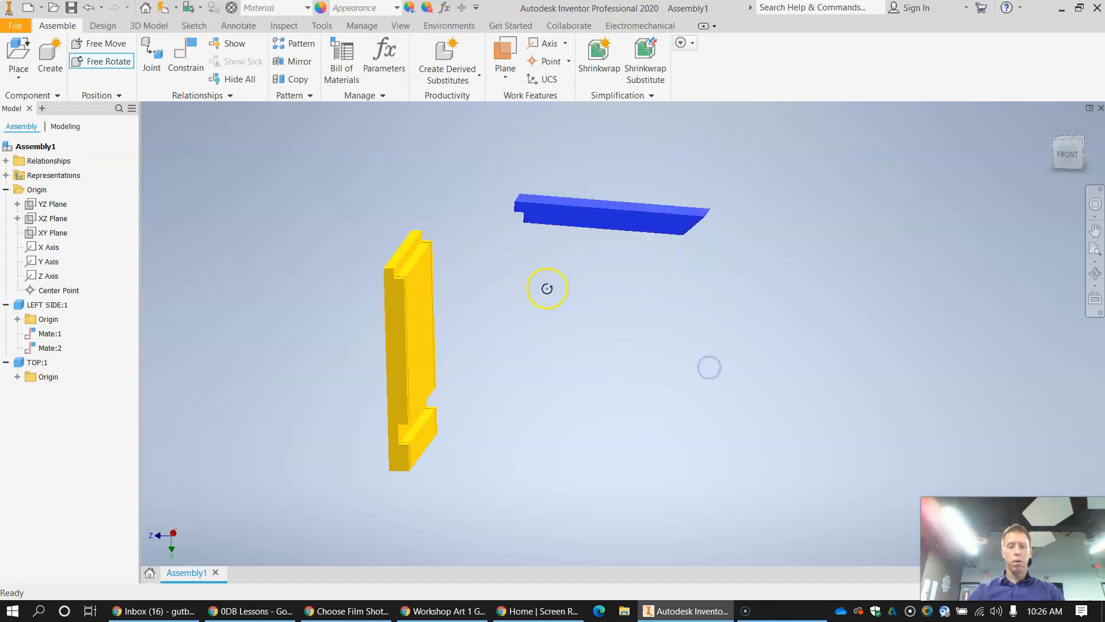
click(627, 226)
drag(618, 226, 585, 231)
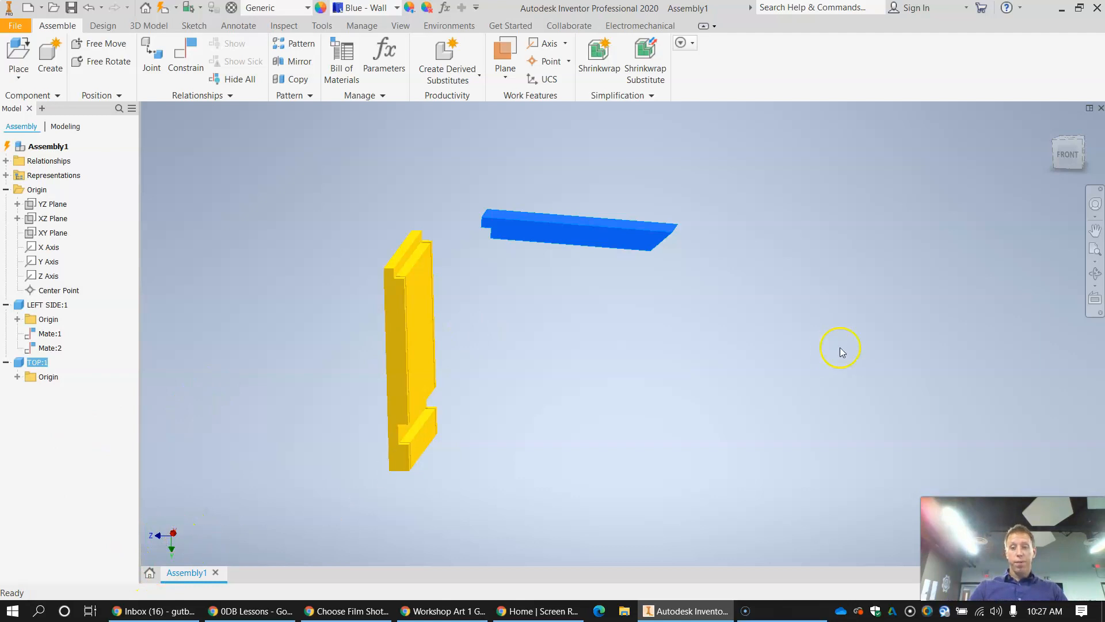
Step: Position TOP just above the upper end of LEFT SIDE with its rabbeted end nearest that part
drag(1060, 153, 1064, 159)
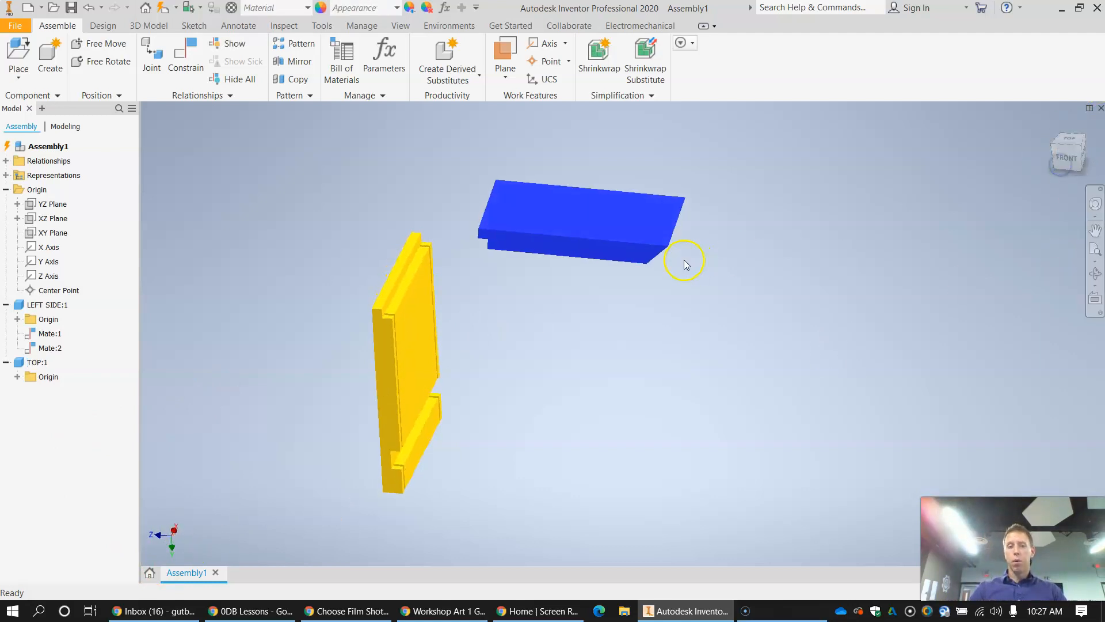
drag(584, 232, 534, 273)
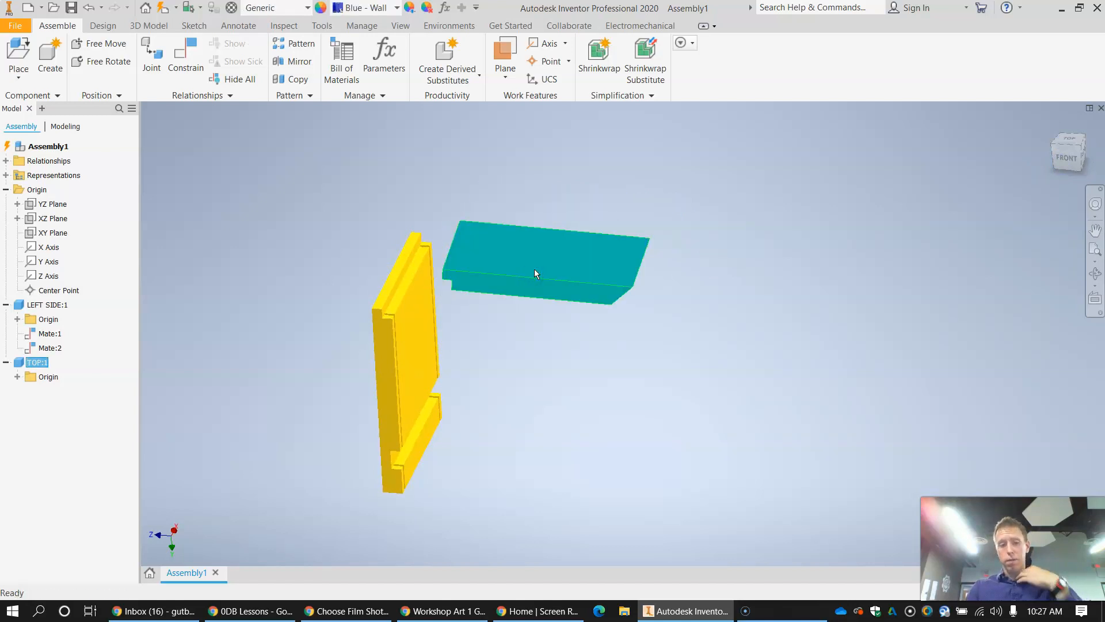
click(191, 368)
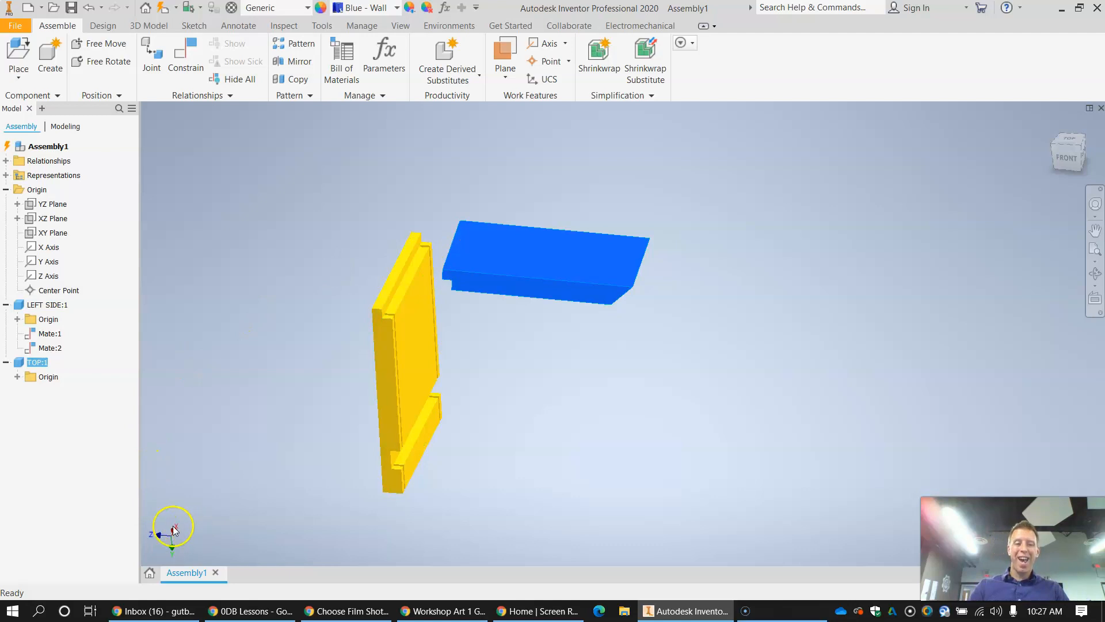
drag(498, 261, 533, 262)
click(259, 428)
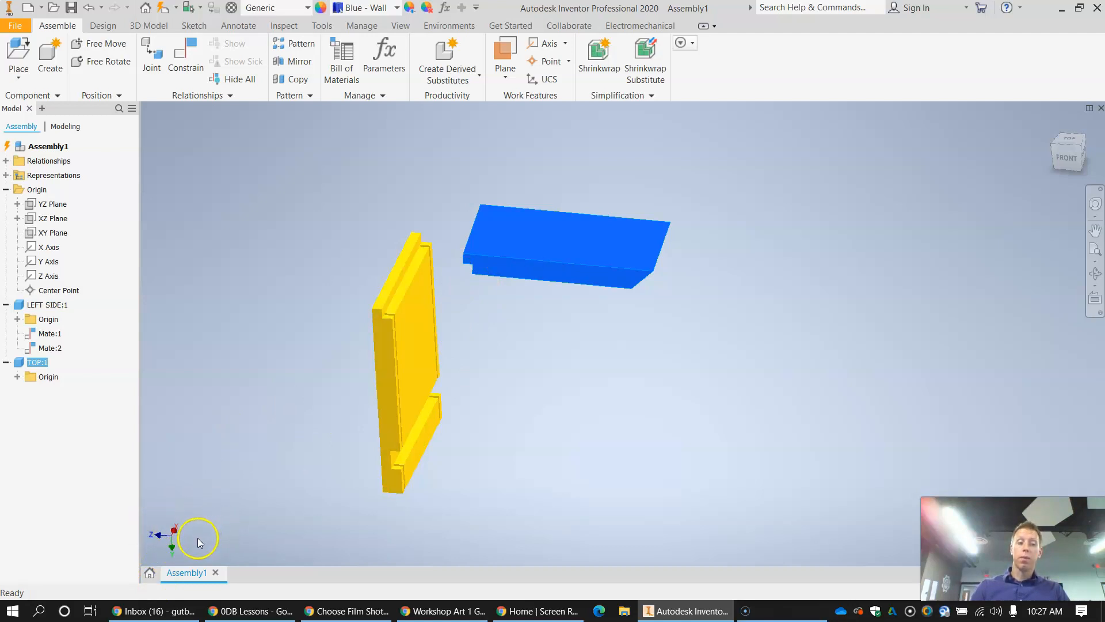
mouse_move(544, 274)
mouse_down()
mouse_move(541, 299)
mouse_move(530, 247)
mouse_move(558, 239)
mouse_move(553, 254)
mouse_up()
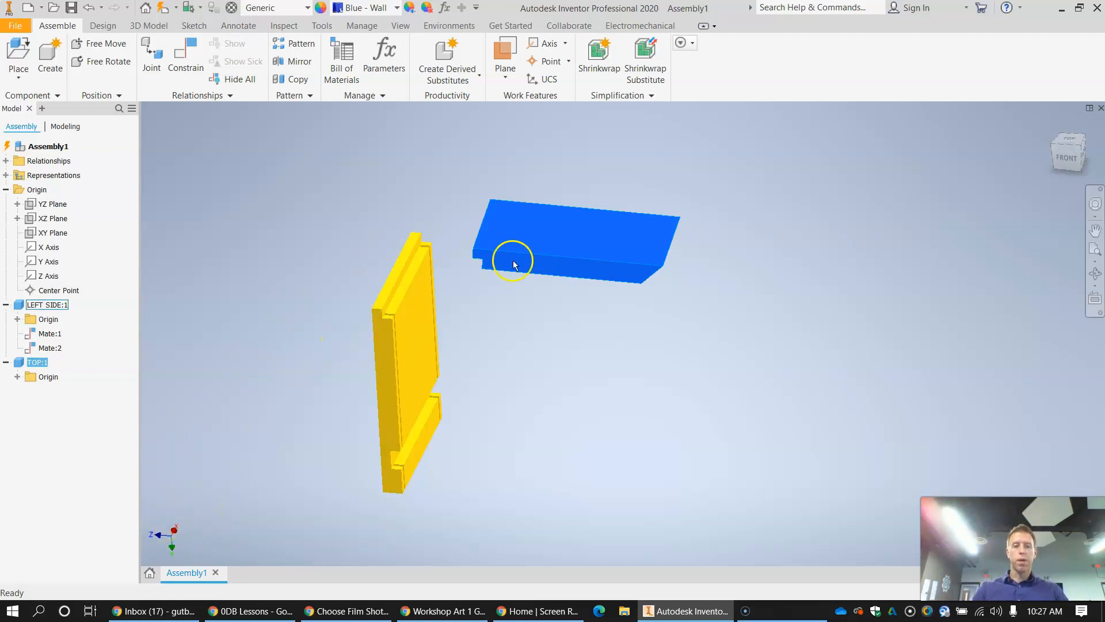
drag(552, 254, 530, 223)
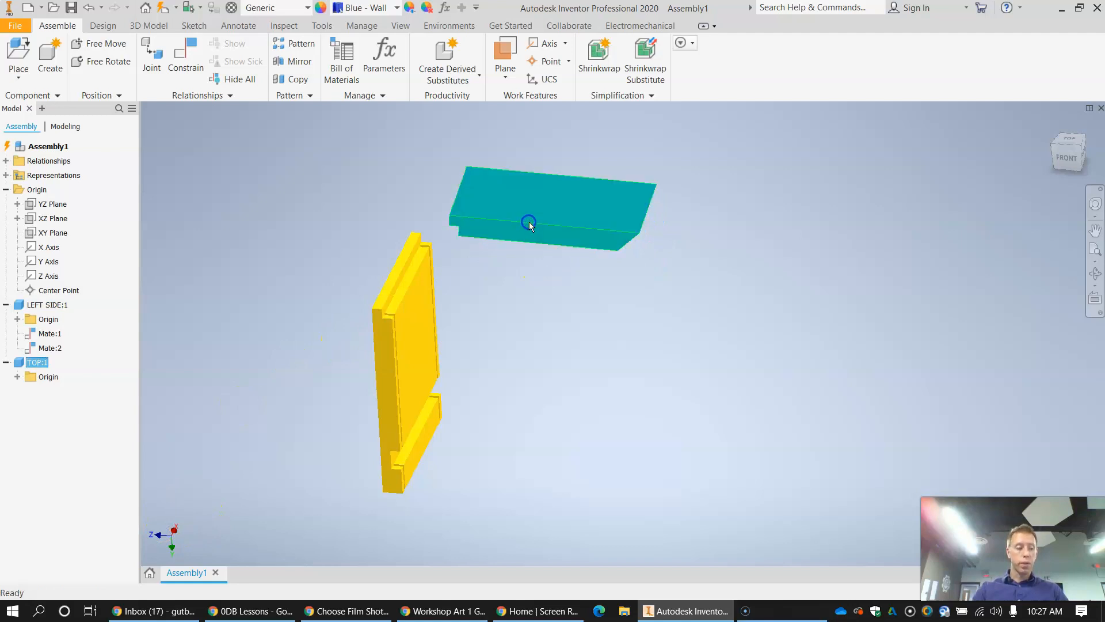
click(280, 258)
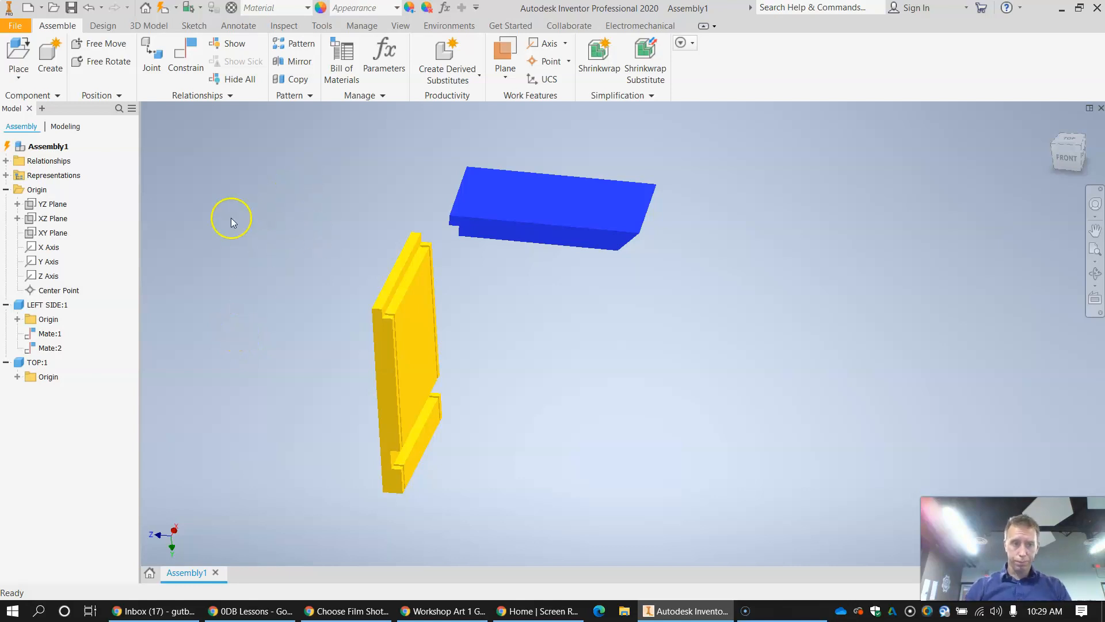
Step: Constrain TOP's front edge face flush with LEFT SIDE's front edge face at an offset of 0.000 in
click(185, 61)
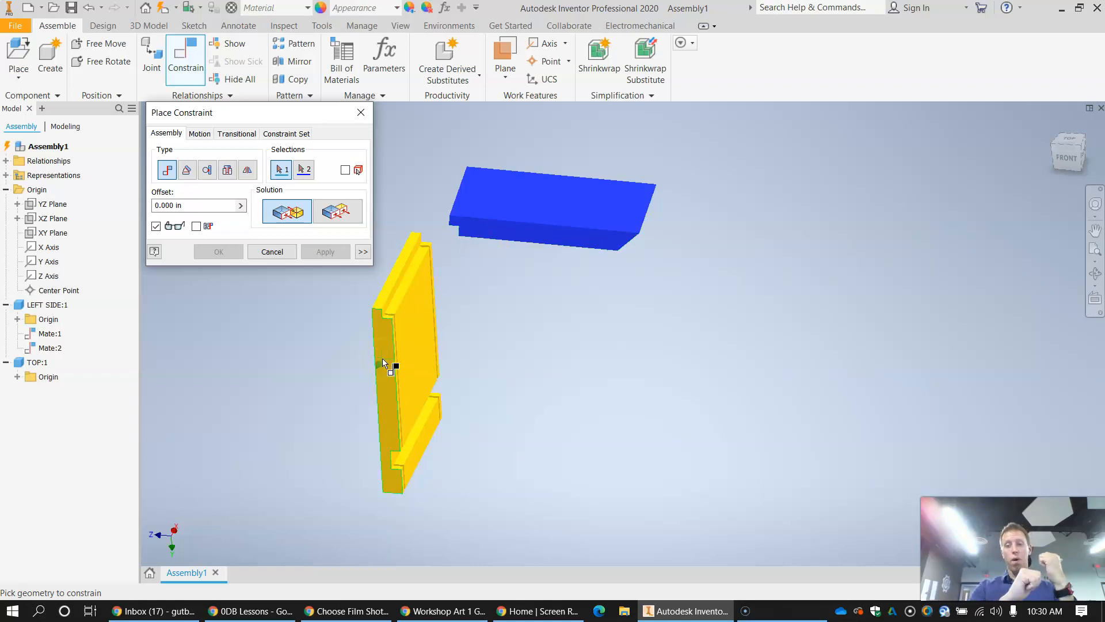
mouse_move(382, 358)
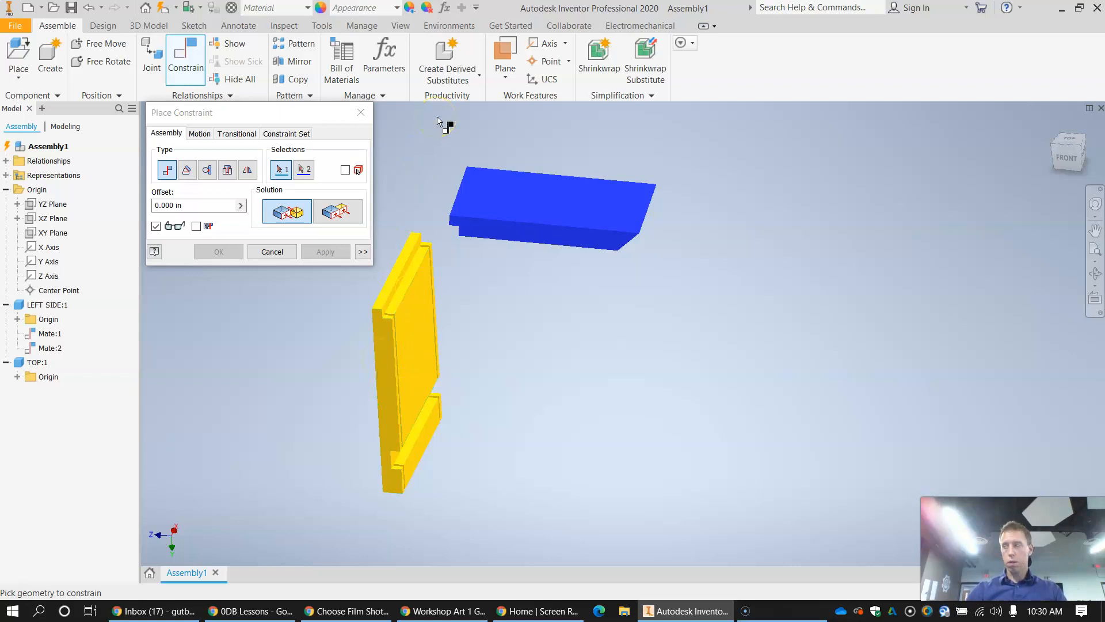
click(341, 213)
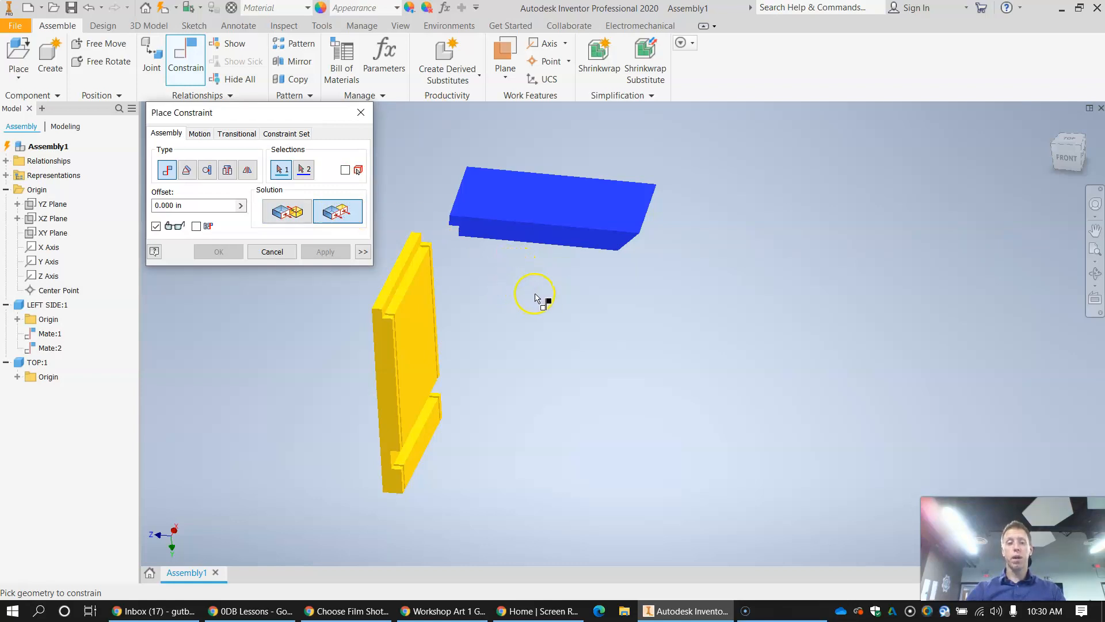
click(488, 230)
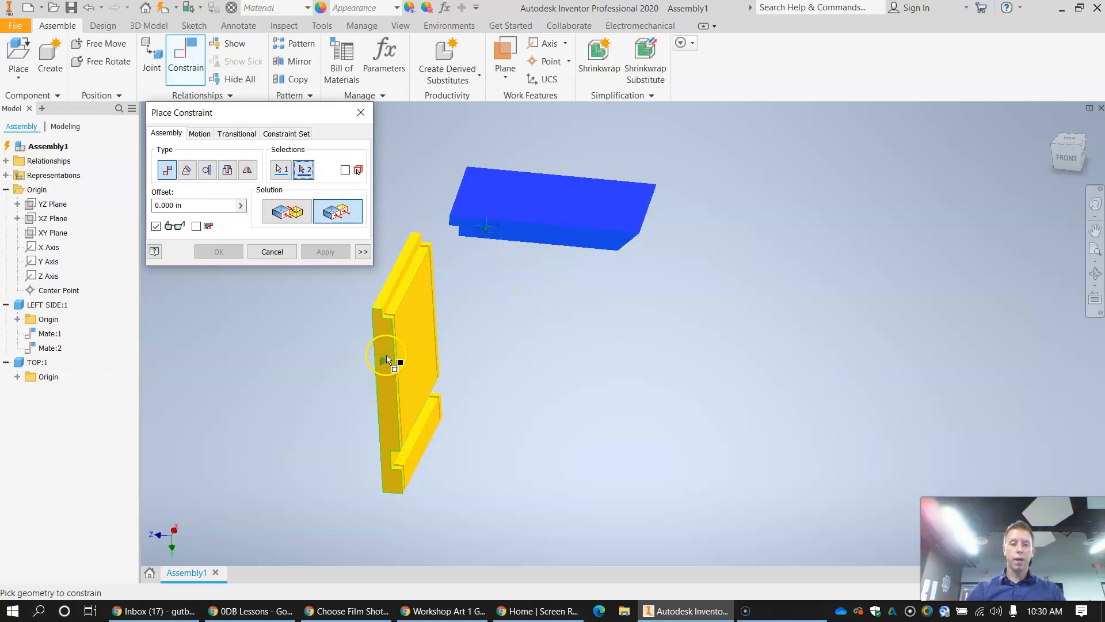
click(386, 360)
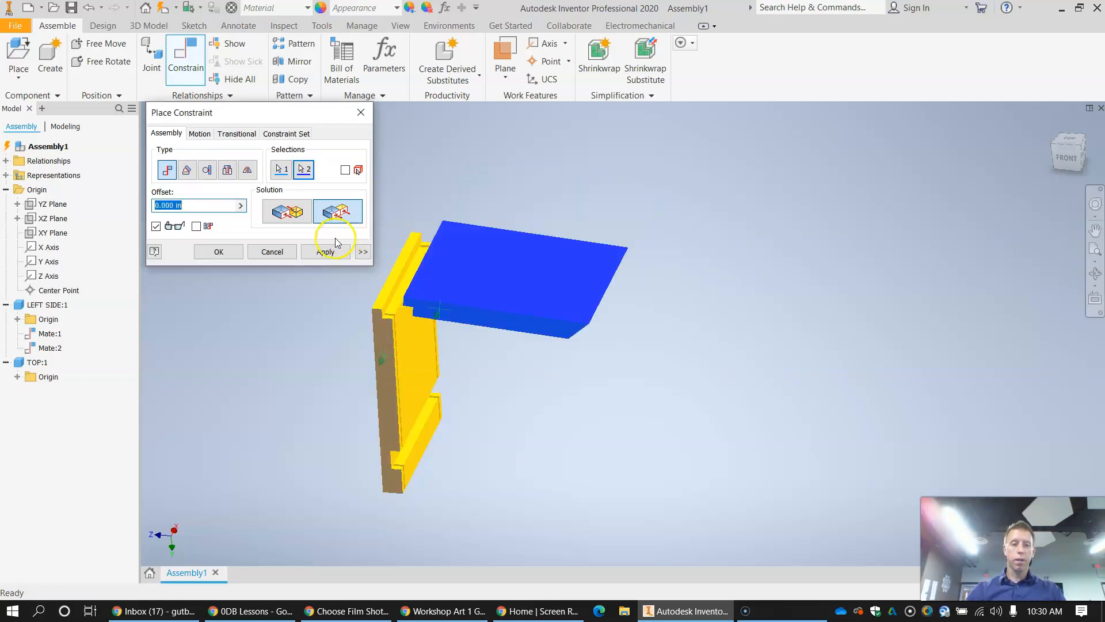
click(323, 253)
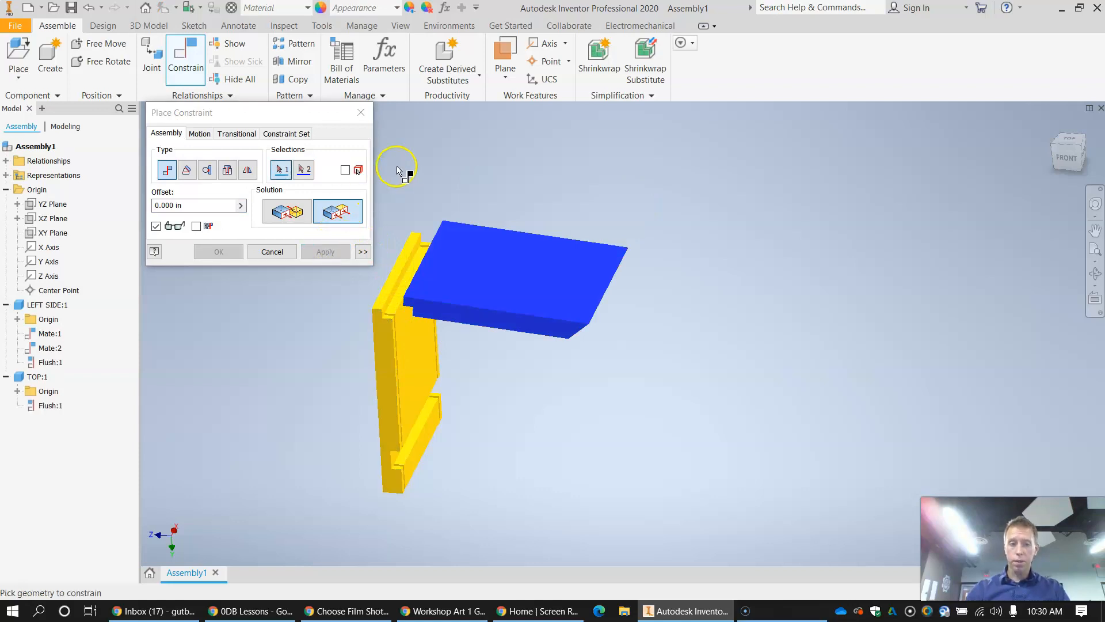
click(361, 112)
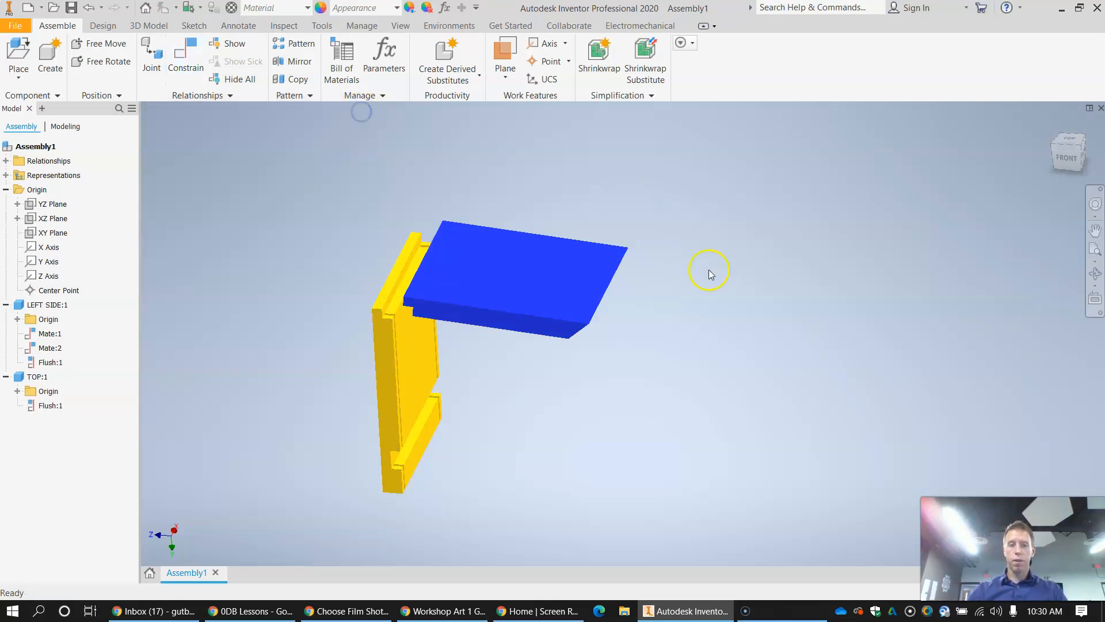
Step: Inspect the alignment of TOP and LEFT SIDE from the front, from above and from angled views
click(1062, 144)
mouse_move(1062, 145)
mouse_down()
mouse_move(1099, 145)
mouse_move(163, 146)
mouse_move(219, 152)
mouse_up()
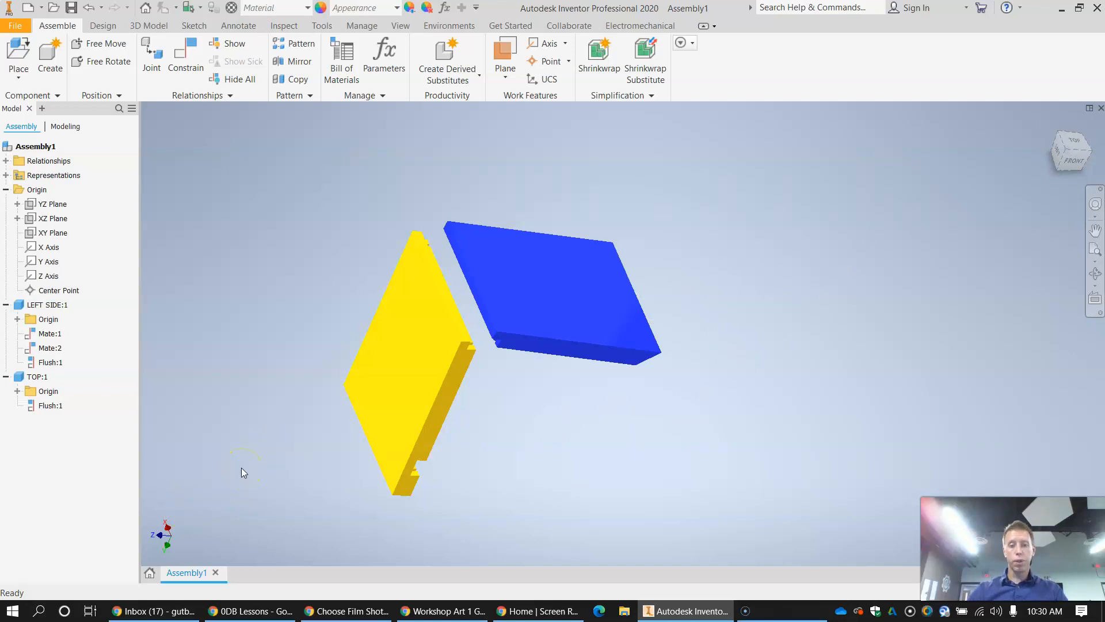
click(558, 340)
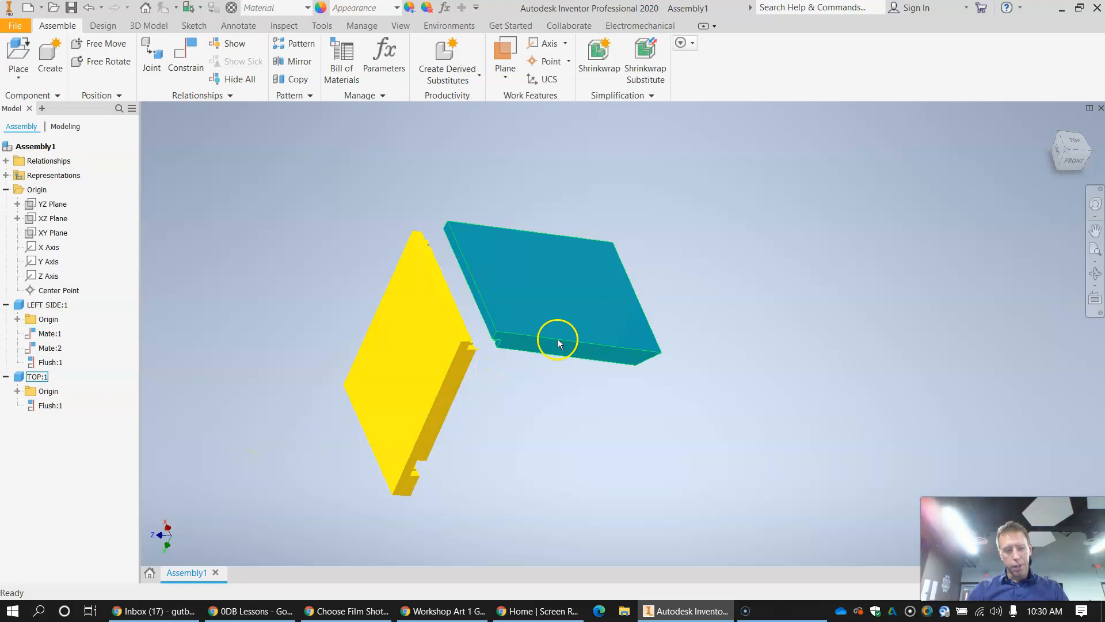
click(832, 212)
drag(1069, 151, 1066, 153)
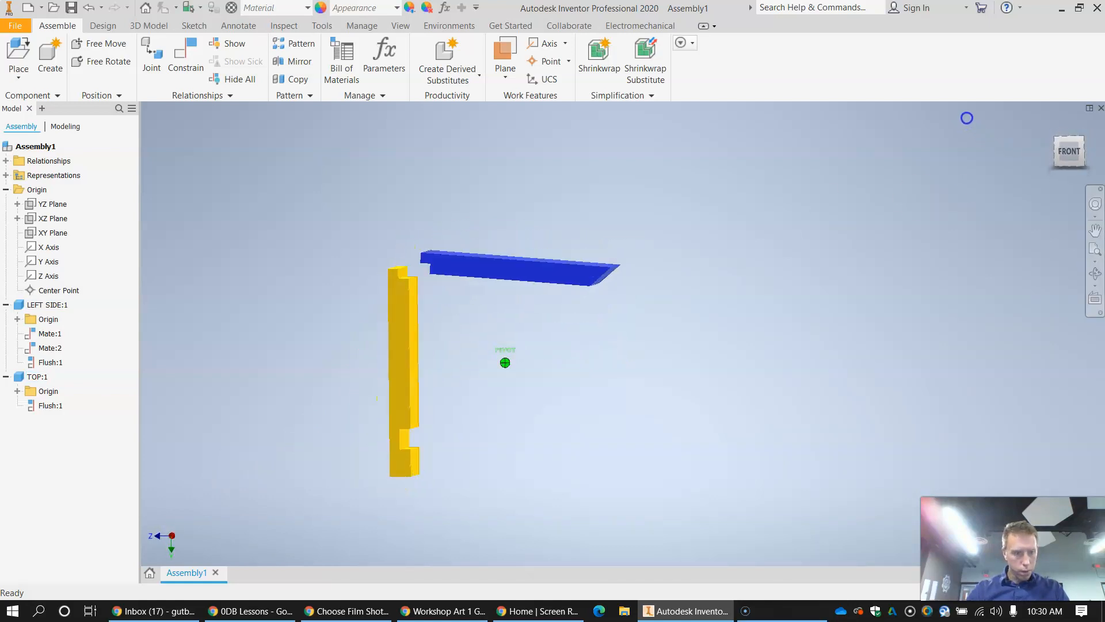
mouse_move(991, 120)
mouse_down()
mouse_move(1012, 149)
mouse_move(892, 192)
mouse_move(1009, 170)
mouse_move(1021, 257)
mouse_up()
click(544, 403)
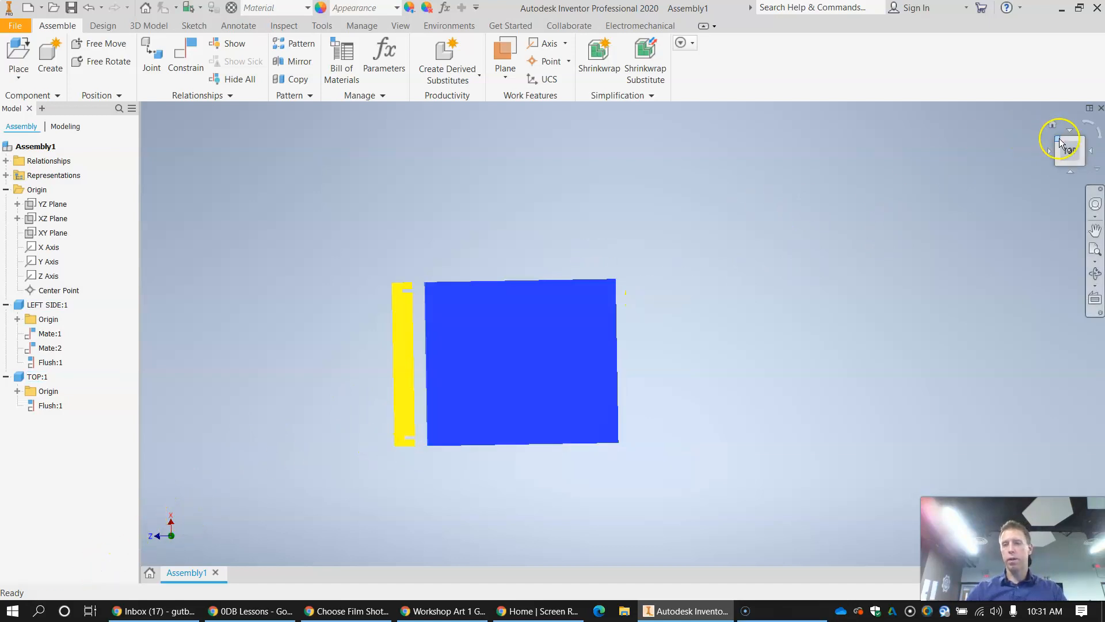
drag(1065, 145, 1093, 109)
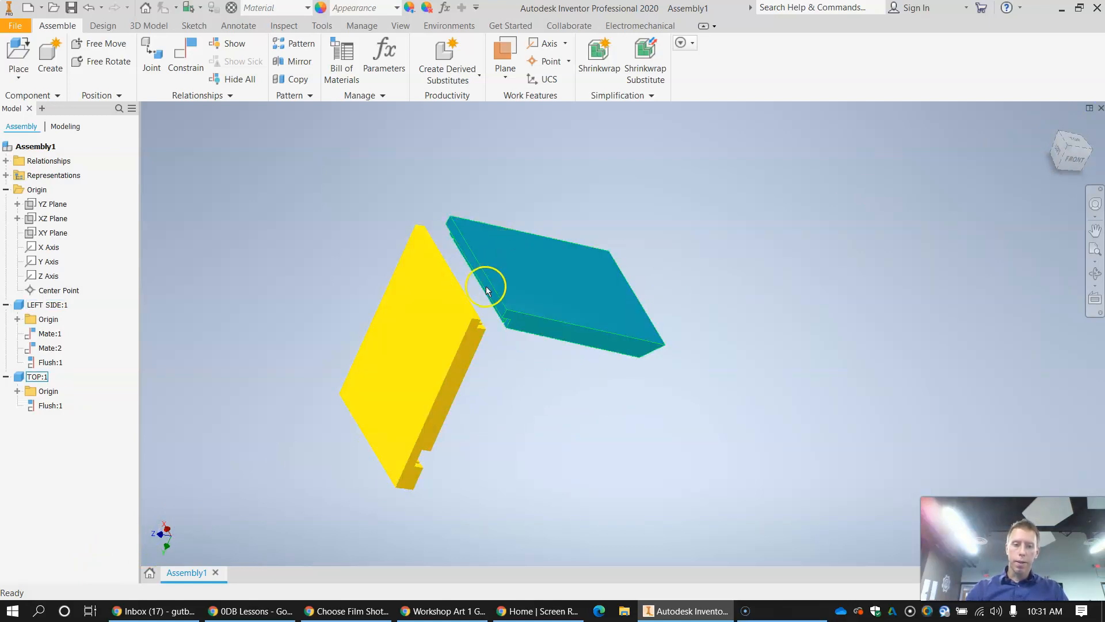
Step: Examine TOP's rabbeted end and LEFT SIDE's outer face up close as the next pair of faces to align
click(443, 319)
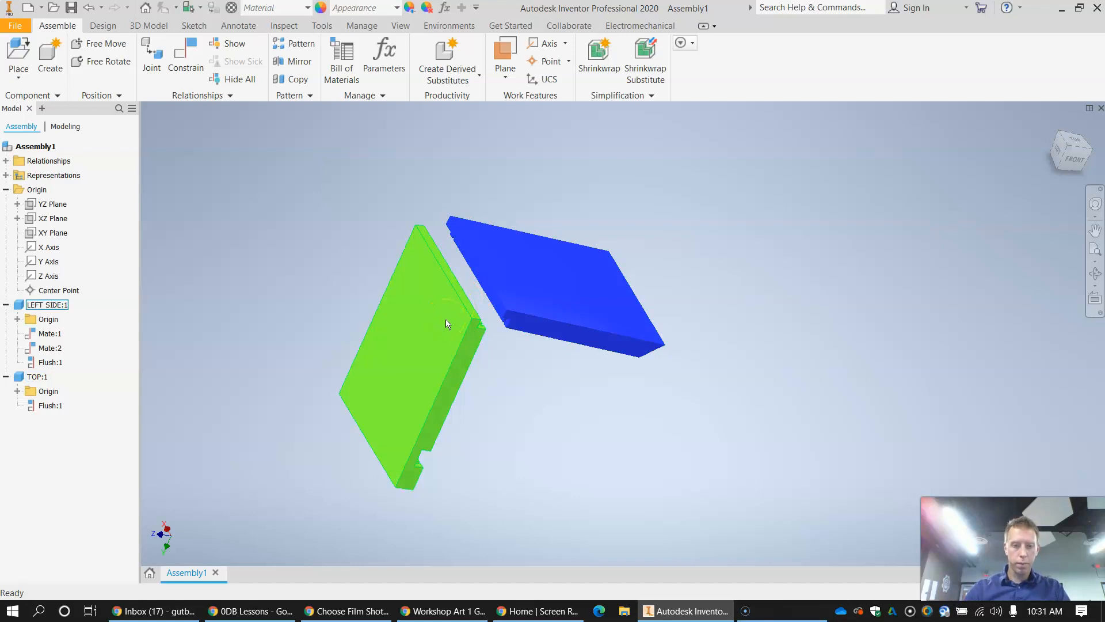
scroll(446, 319, up, 3)
scroll(446, 319, down, 4)
scroll(446, 323, down, 3)
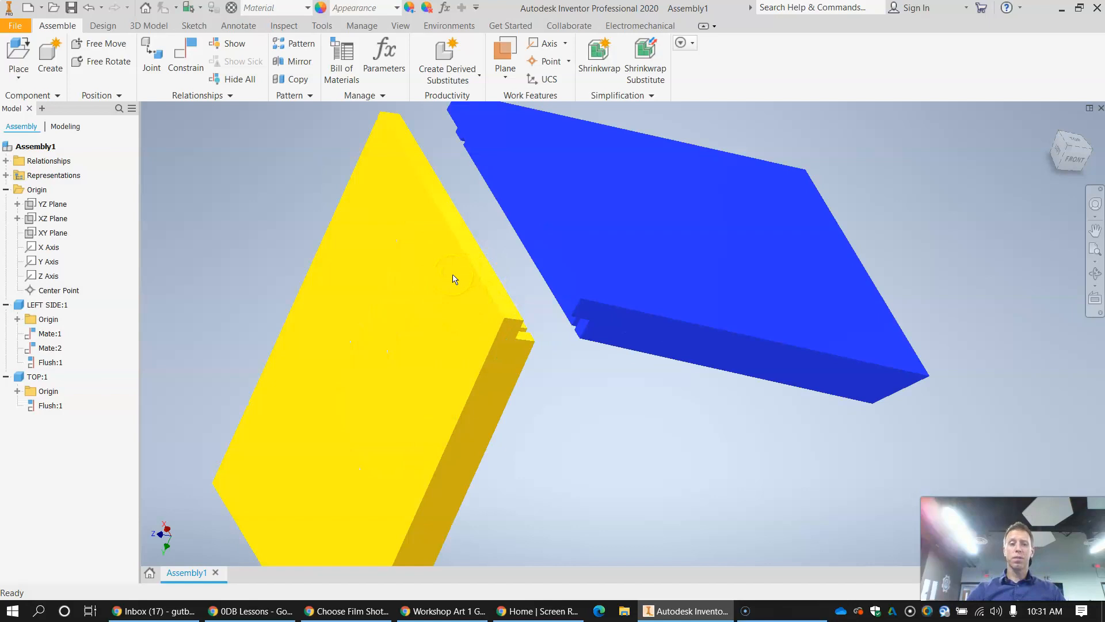
click(545, 253)
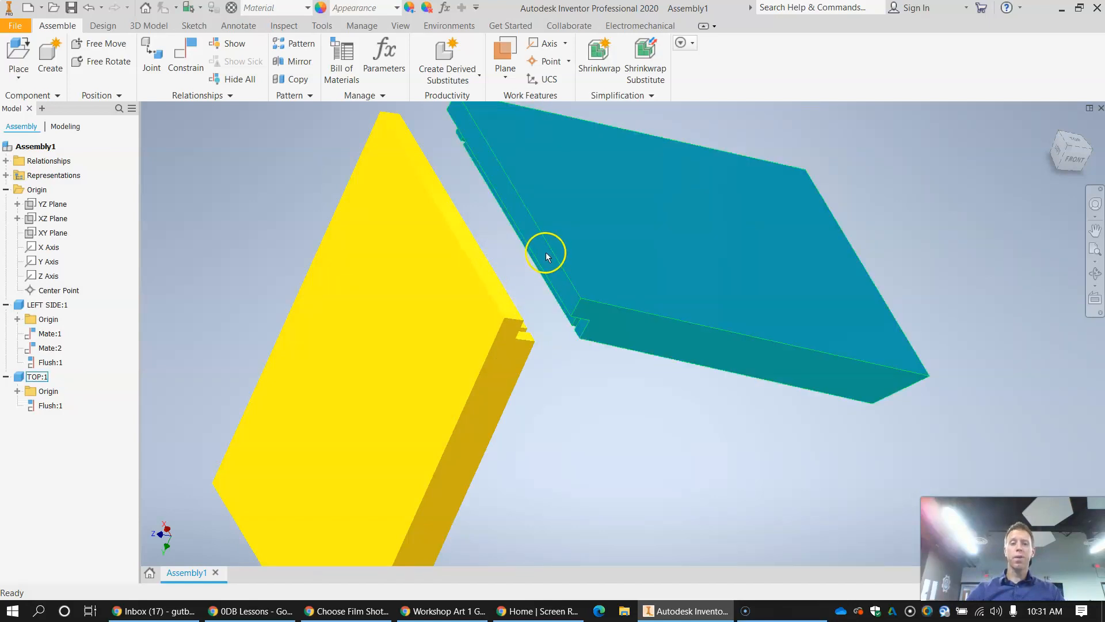
click(457, 243)
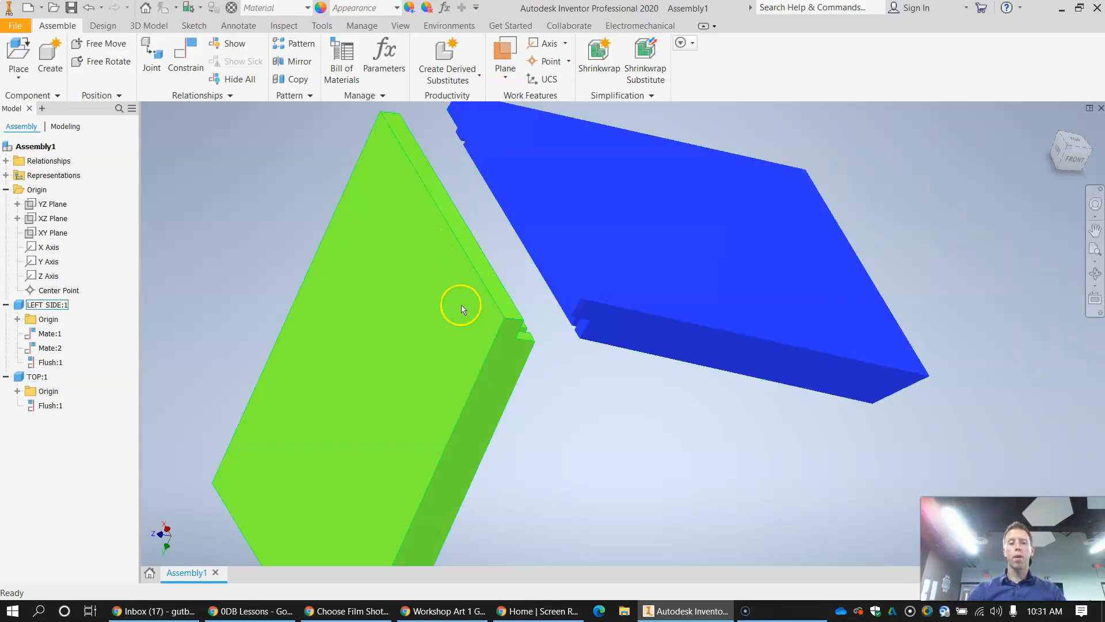
click(532, 239)
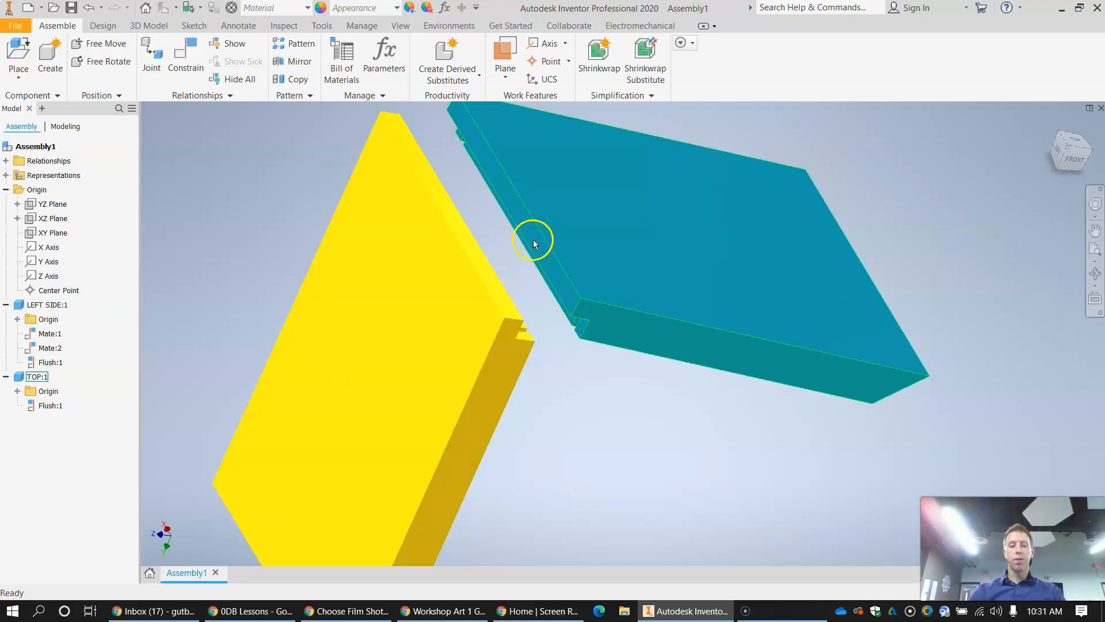
click(365, 358)
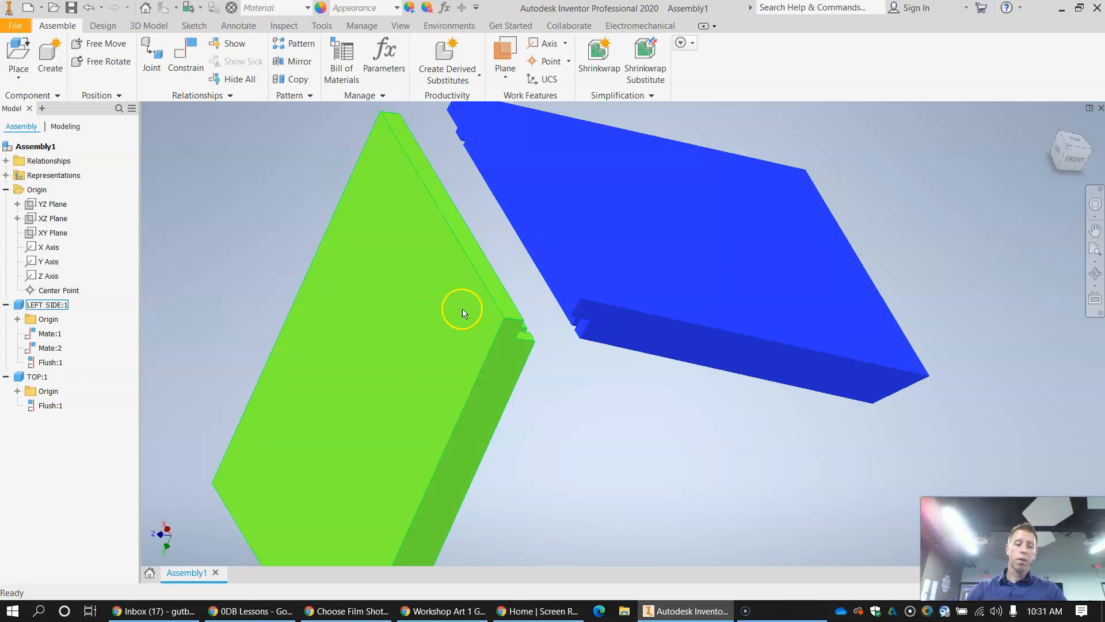
click(507, 194)
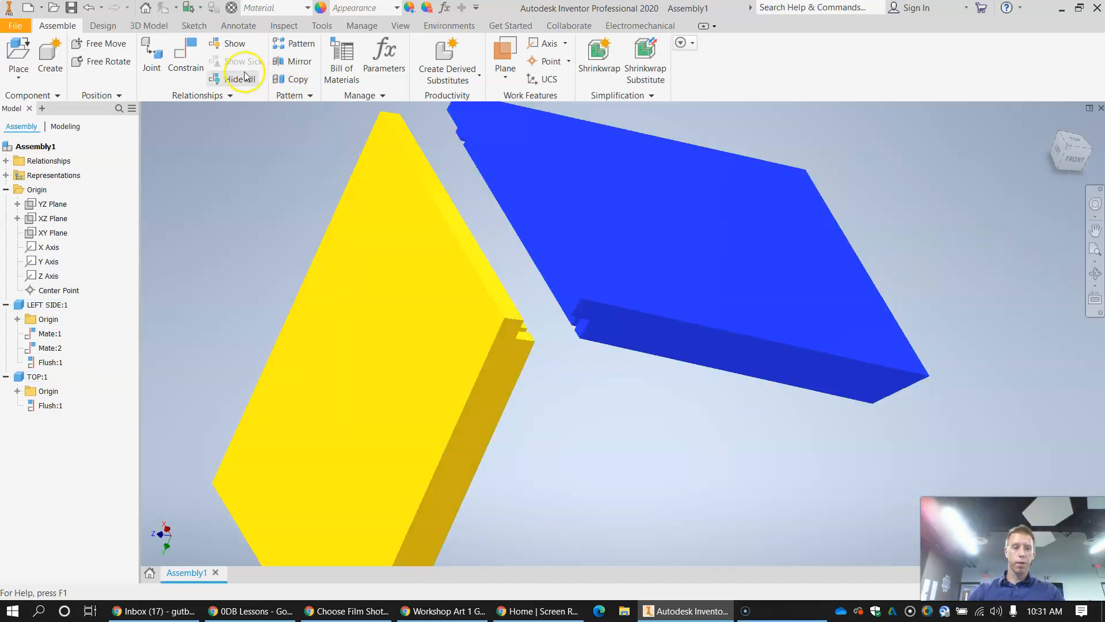
Step: Constrain TOP's rabbeted end face flush with LEFT SIDE's large outer face at an offset of 0.000 in
click(185, 55)
click(336, 206)
click(516, 207)
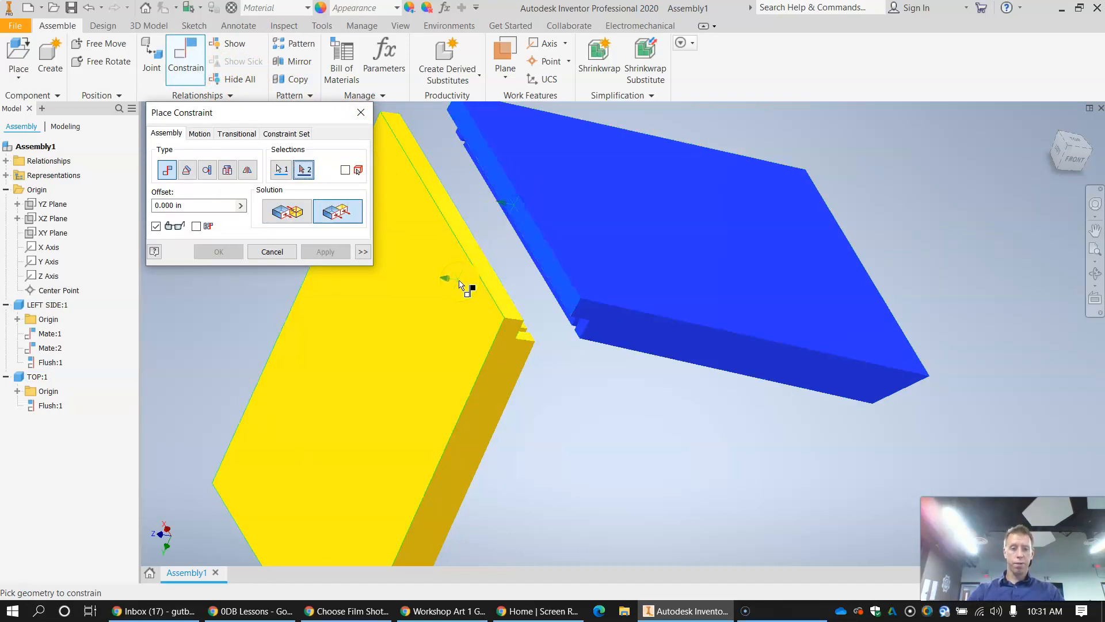
mouse_move(478, 302)
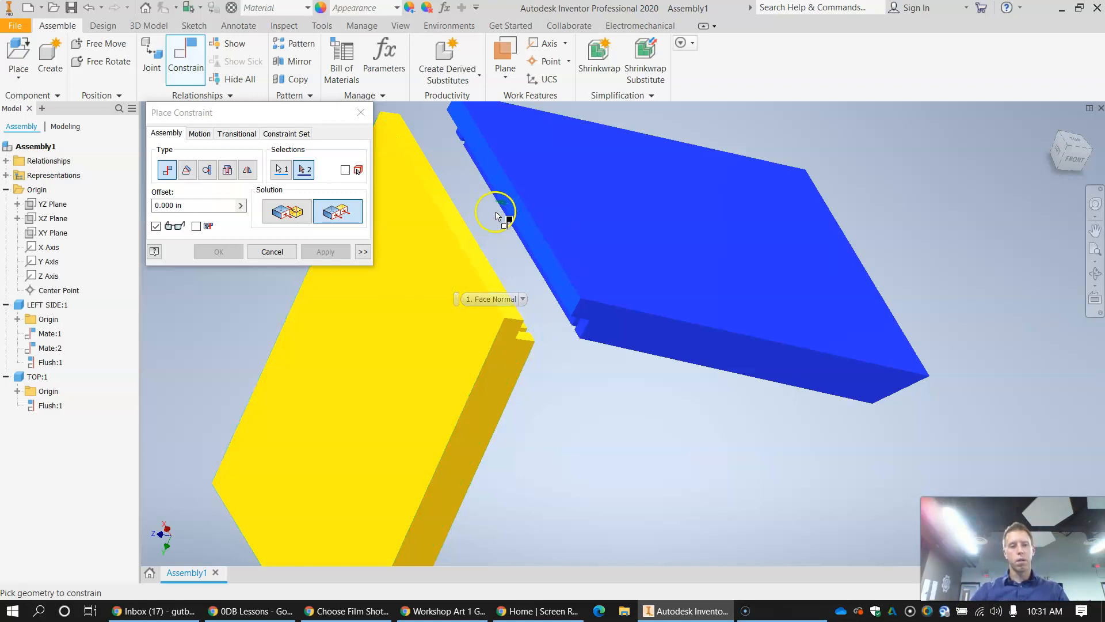
click(436, 268)
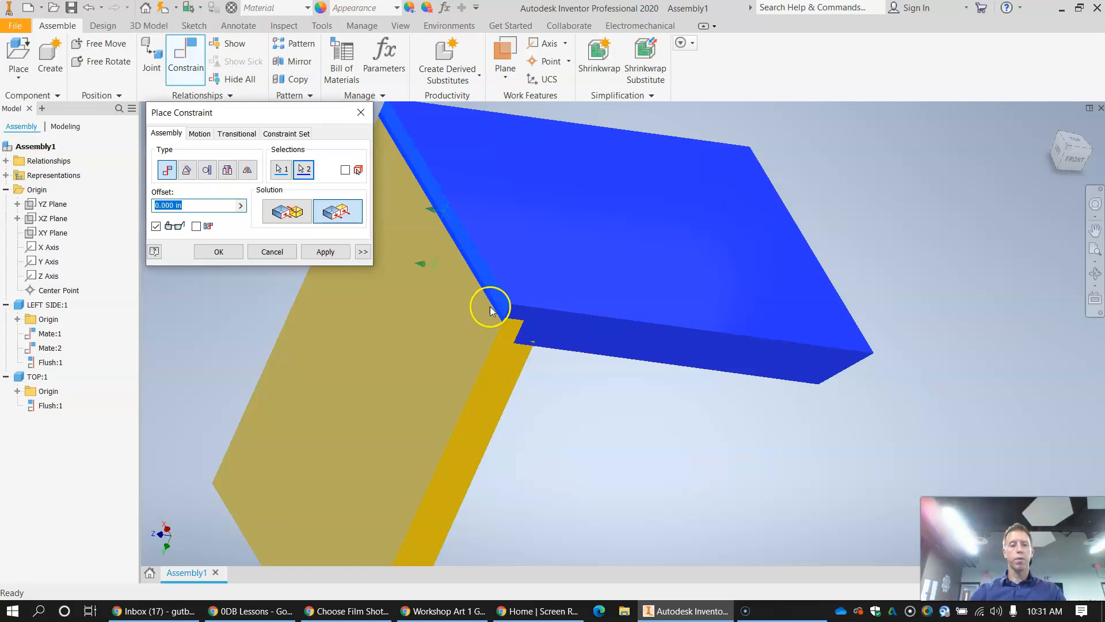
click(331, 257)
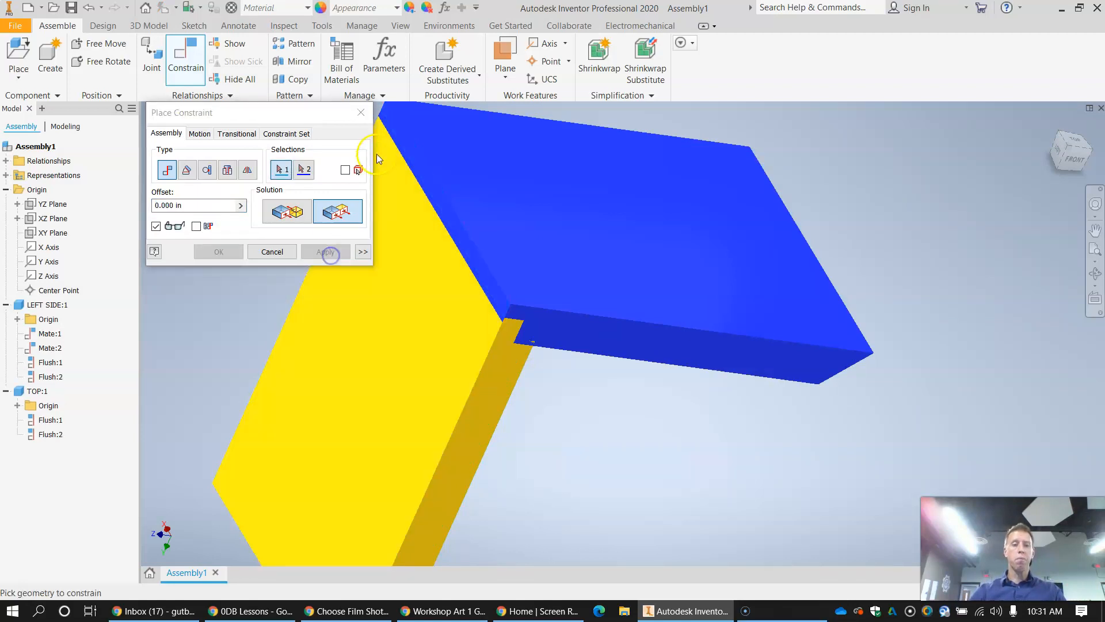
click(361, 112)
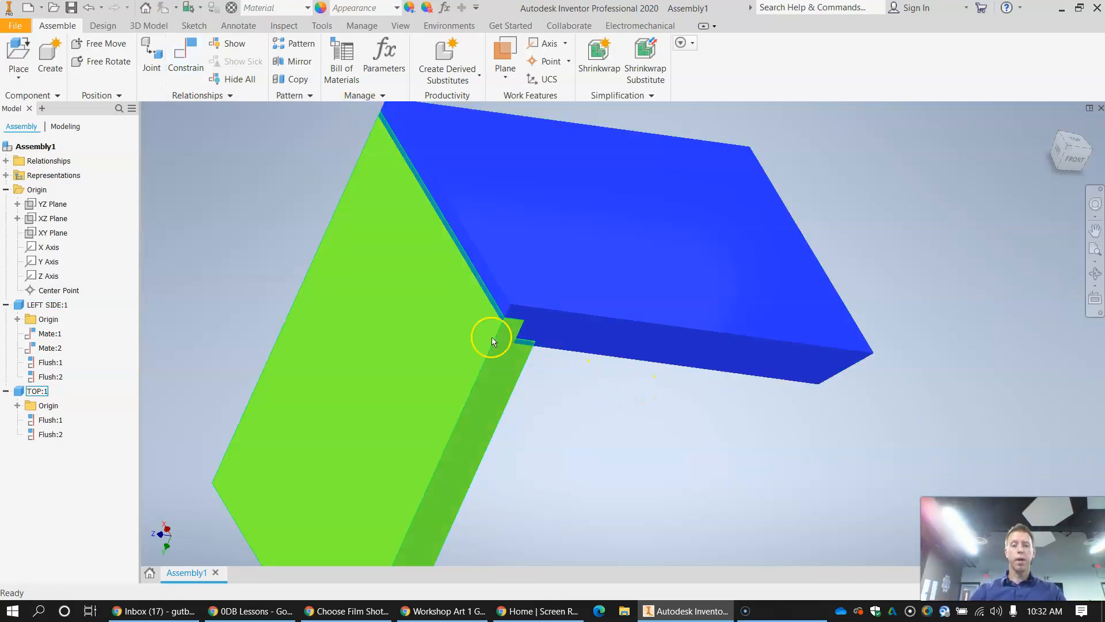
Step: Shift the two parts sideways and raise TOP clear of LEFT SIDE's upper end to open a gap between them
drag(609, 330, 661, 309)
mouse_move(499, 410)
mouse_down()
mouse_move(461, 385)
mouse_move(486, 323)
mouse_move(505, 390)
mouse_up()
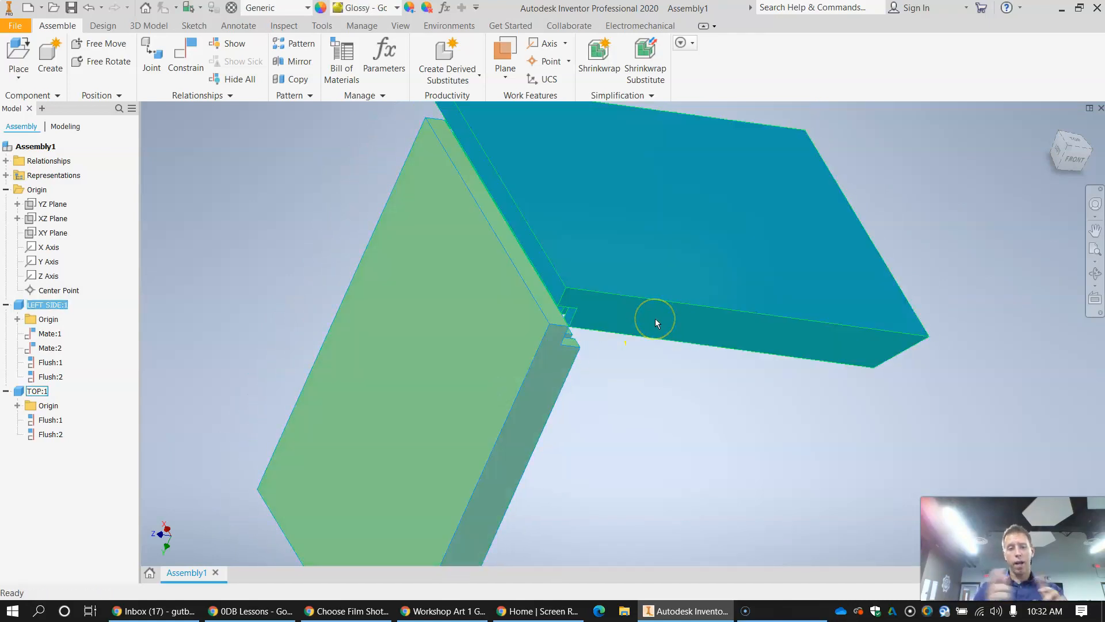
drag(655, 319, 761, 281)
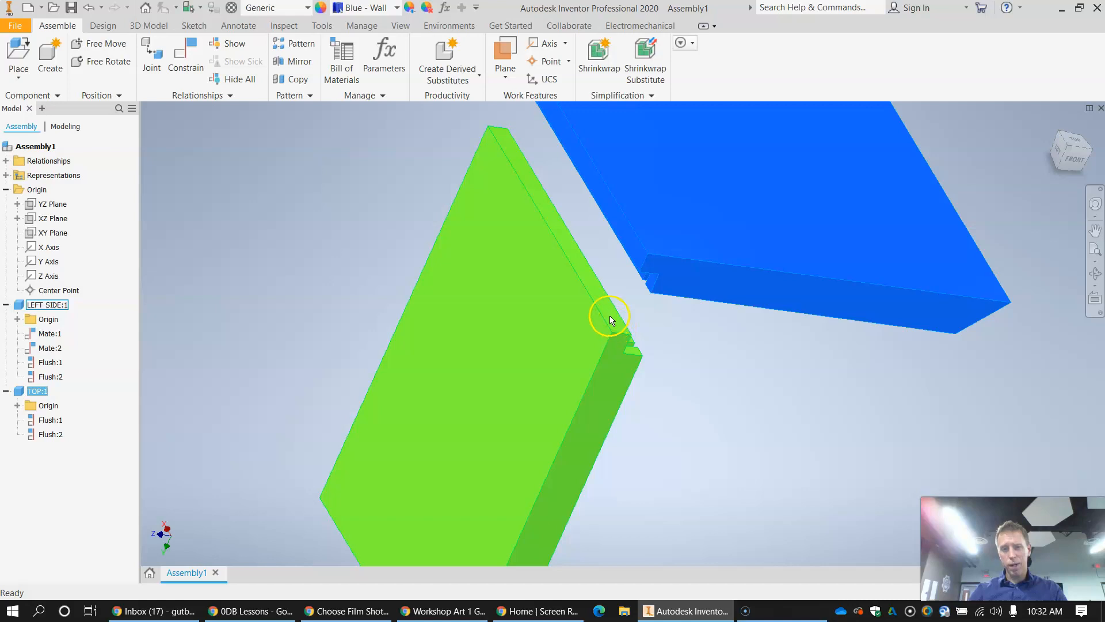
click(633, 258)
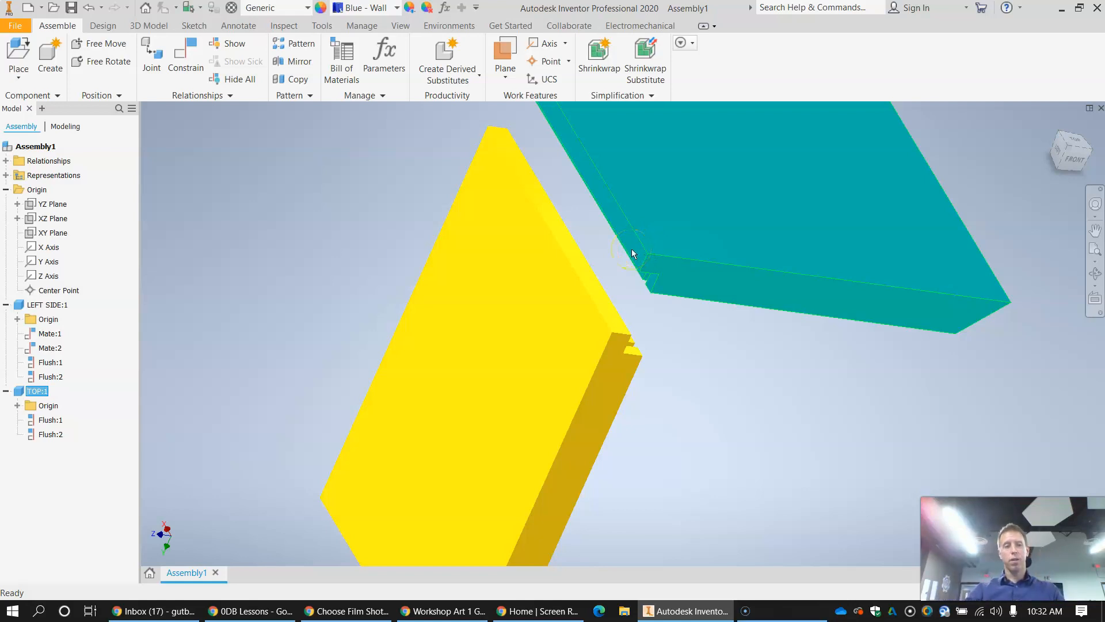
click(240, 202)
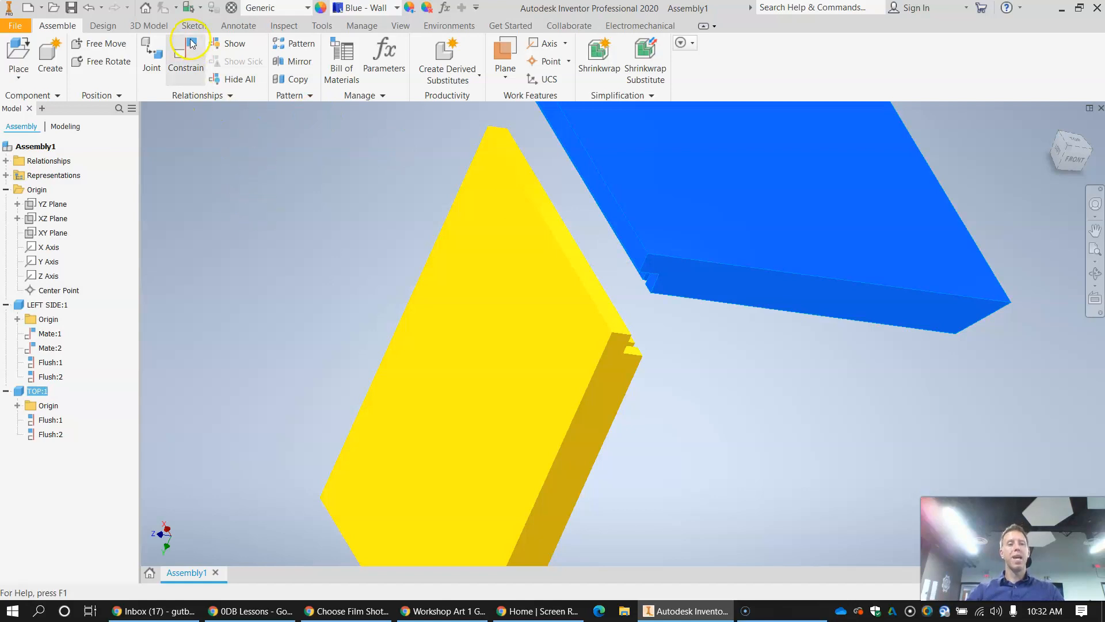
Step: Select LEFT SIDE's narrow upper end face and the underside of TOP's rabbeted lip as the pair for a mate constraint
scroll(344, 196, up, 2)
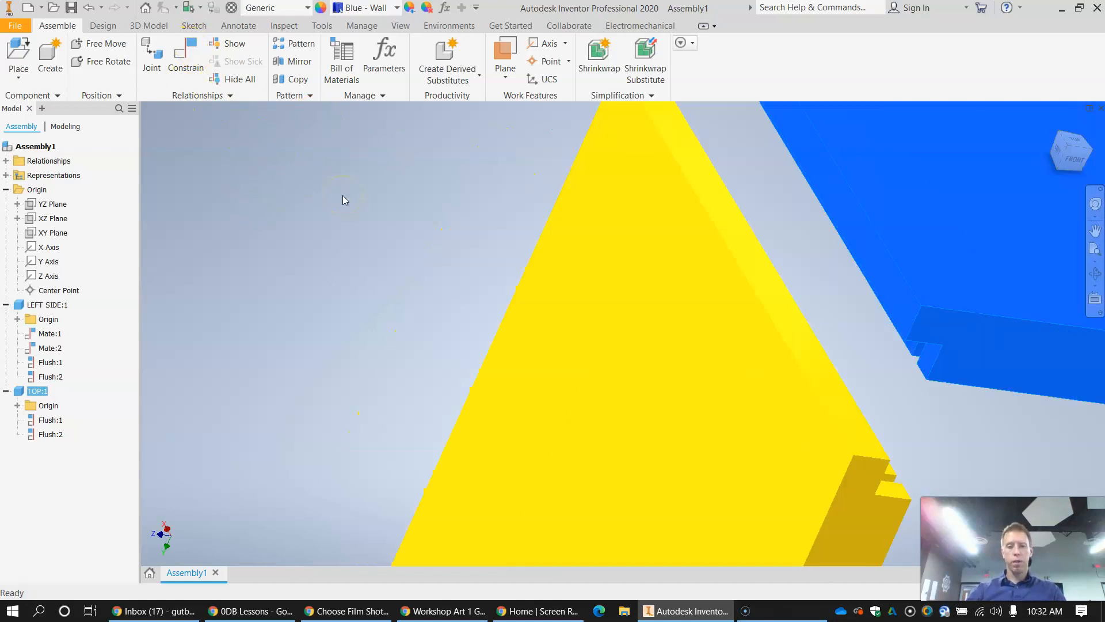
click(194, 80)
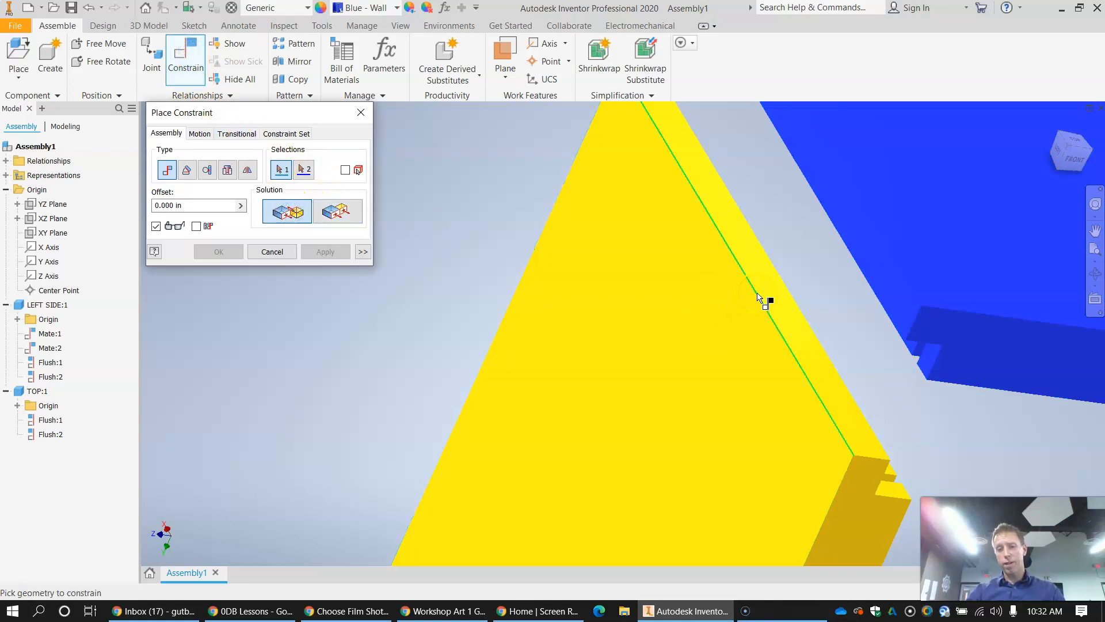
mouse_move(776, 313)
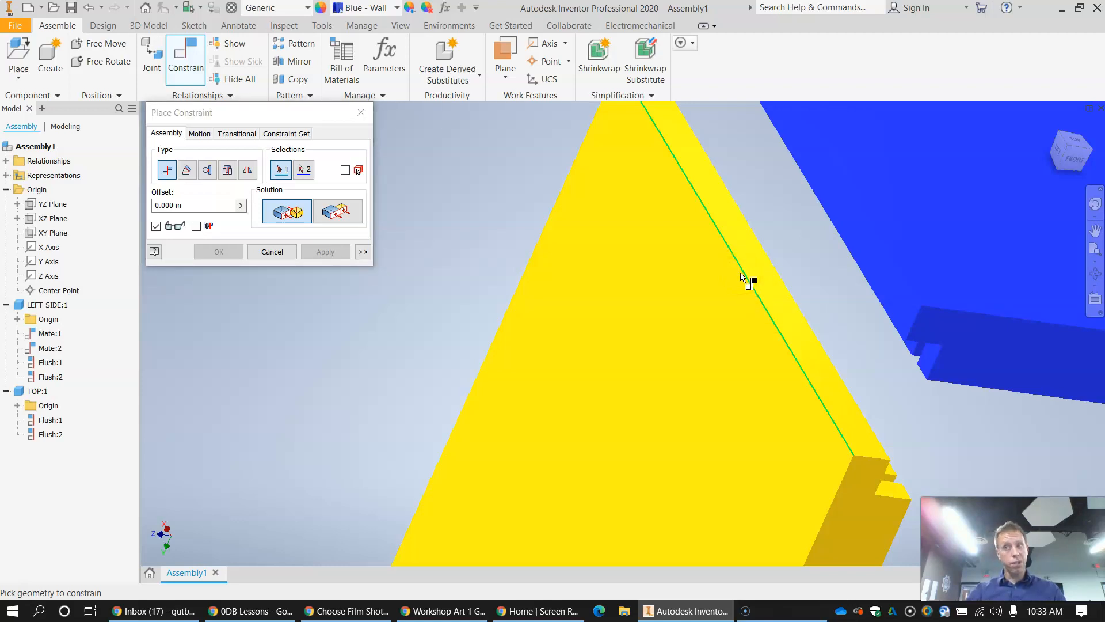
mouse_move(746, 282)
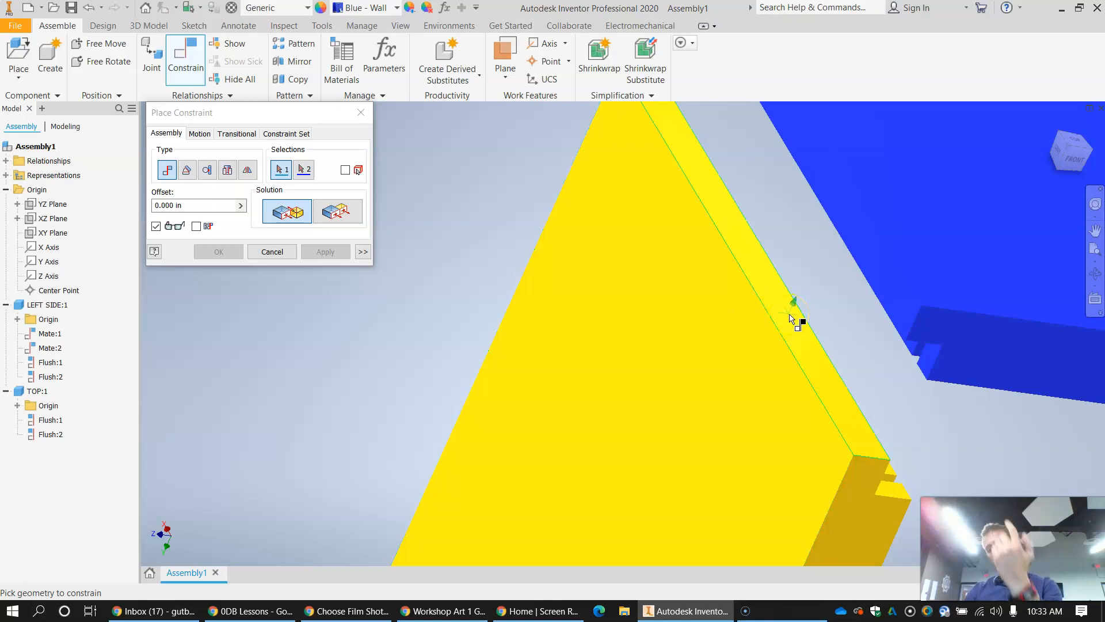
mouse_move(804, 332)
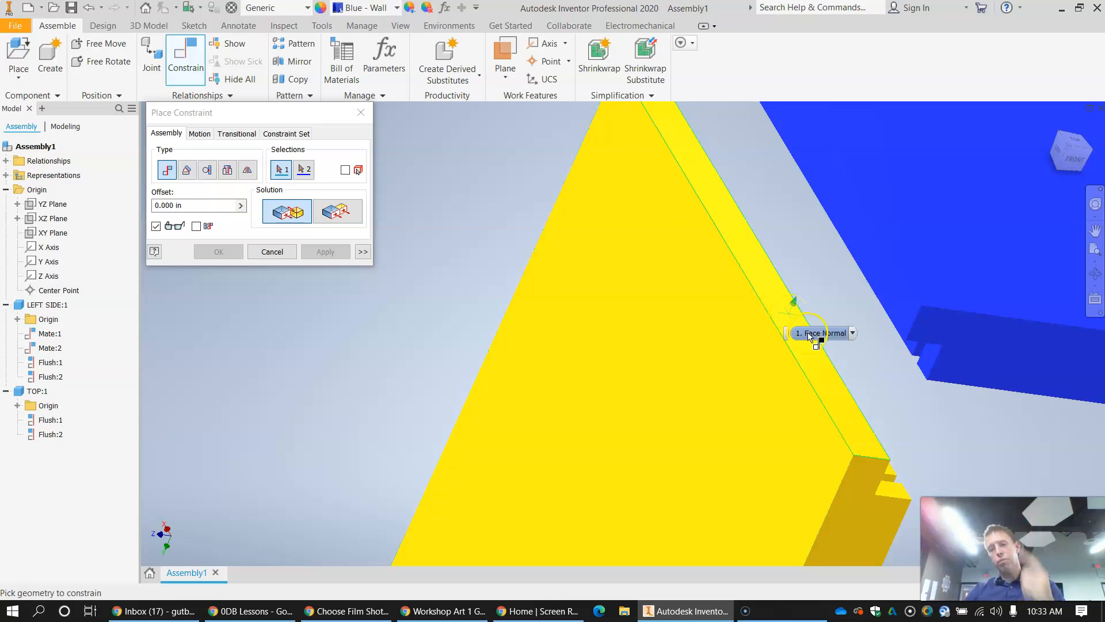
click(774, 292)
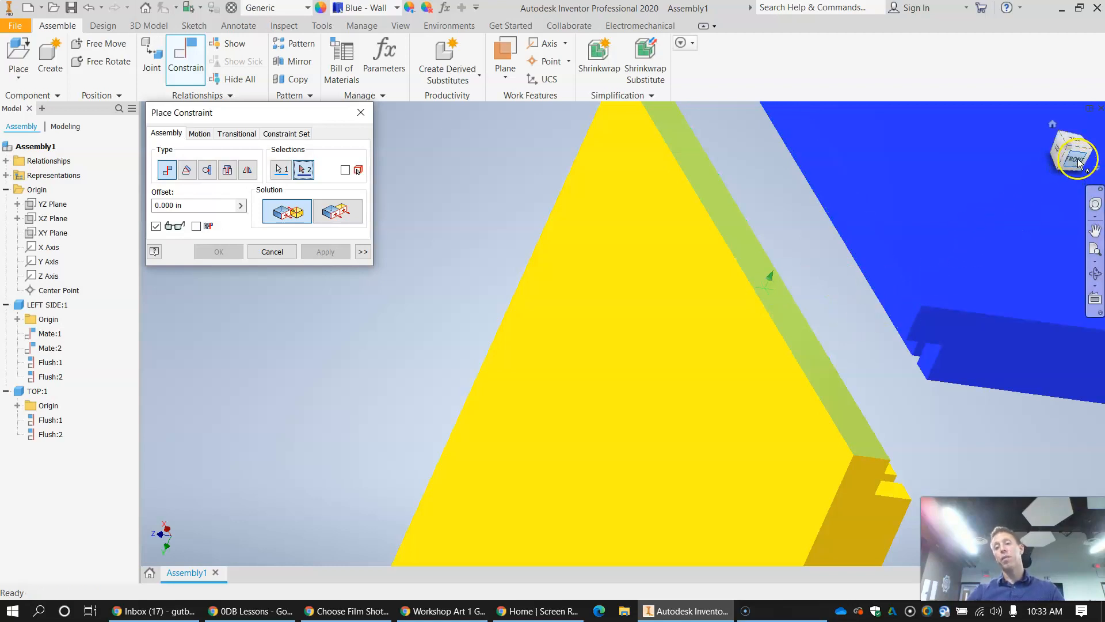
drag(1072, 158, 1080, 102)
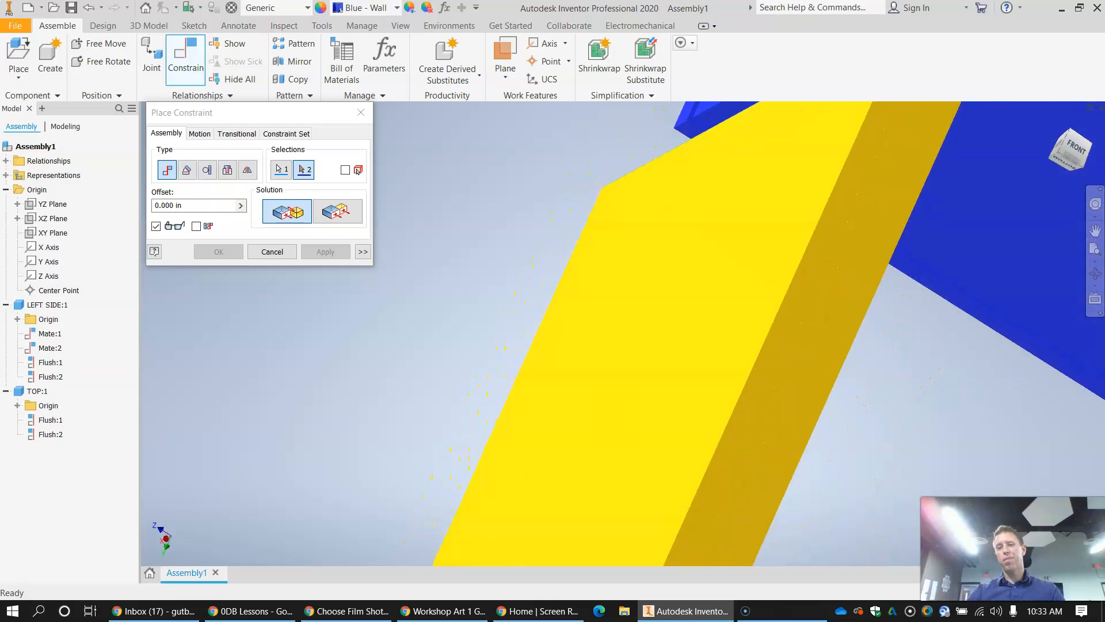
scroll(932, 251, up, 5)
scroll(932, 264, down, 5)
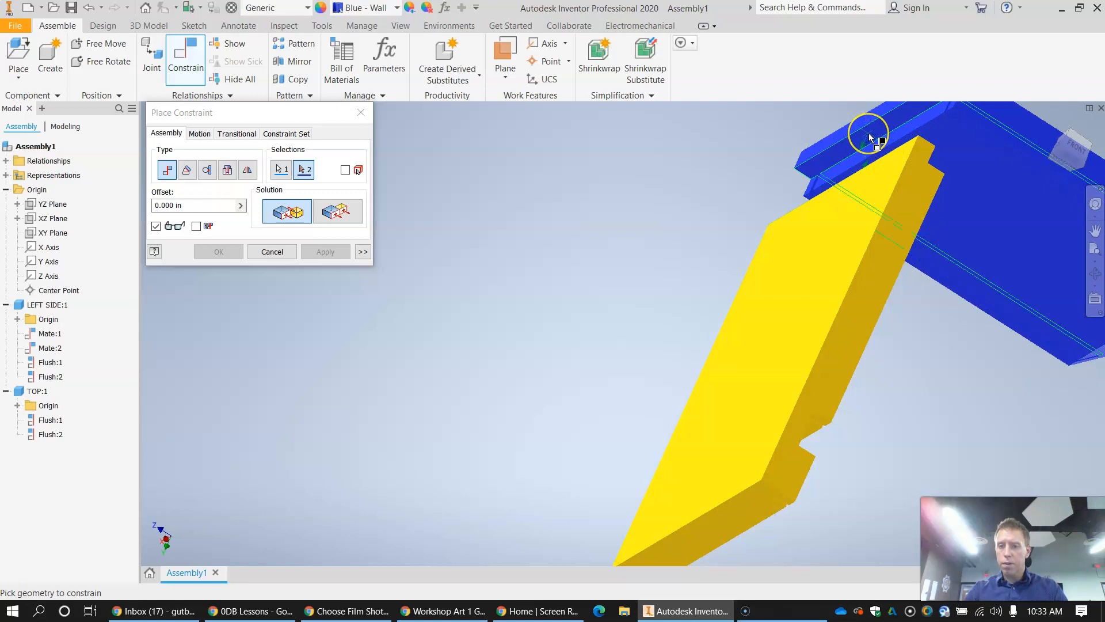
mouse_move(886, 151)
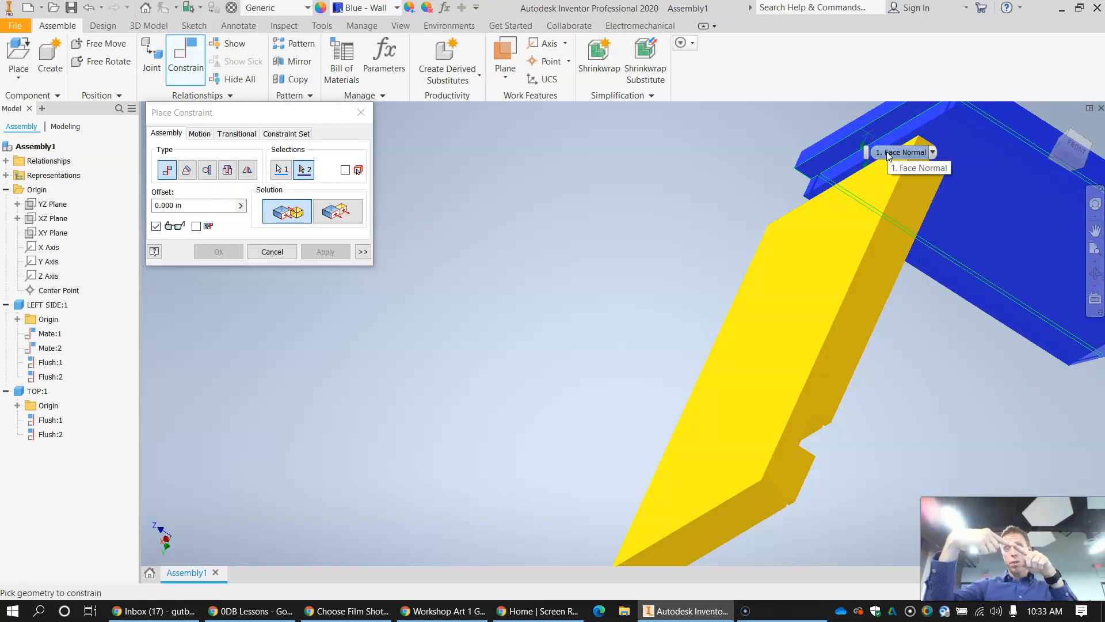
click(884, 147)
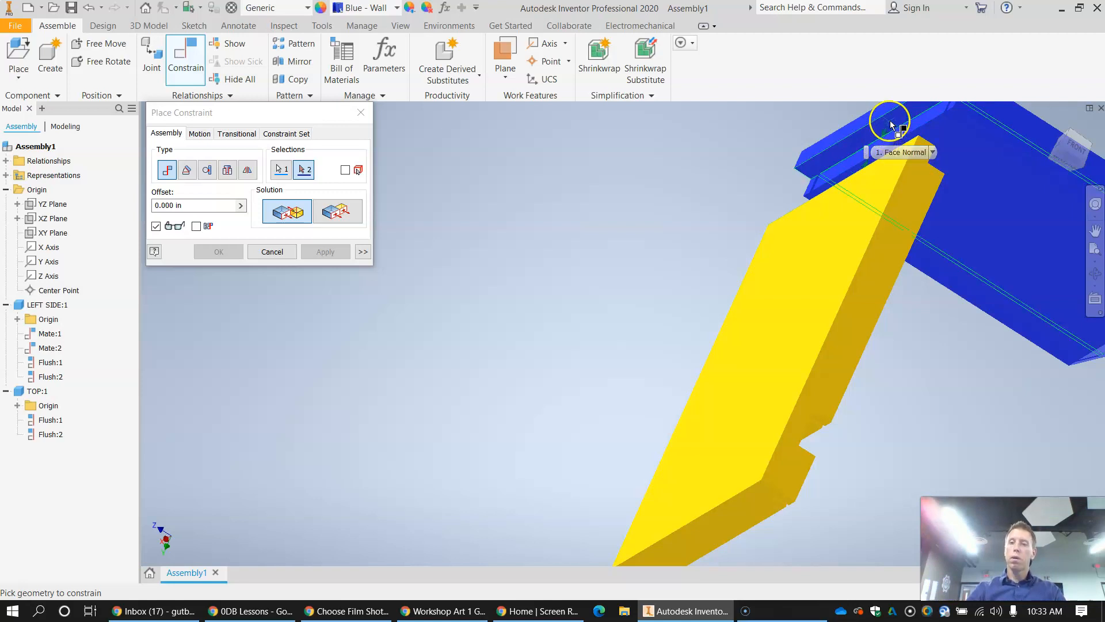
click(396, 244)
click(328, 253)
drag(1070, 150, 964, 198)
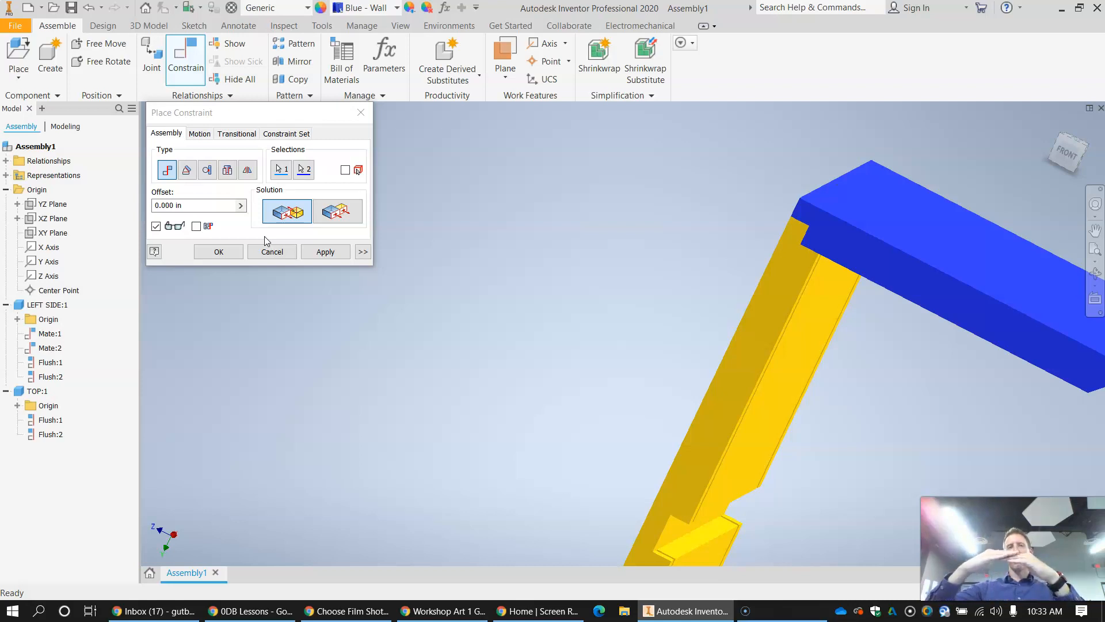
Step: Preview the mate at an offset of 1 in, reset the offset to 0, and apply the constraint
click(191, 200)
text(1)
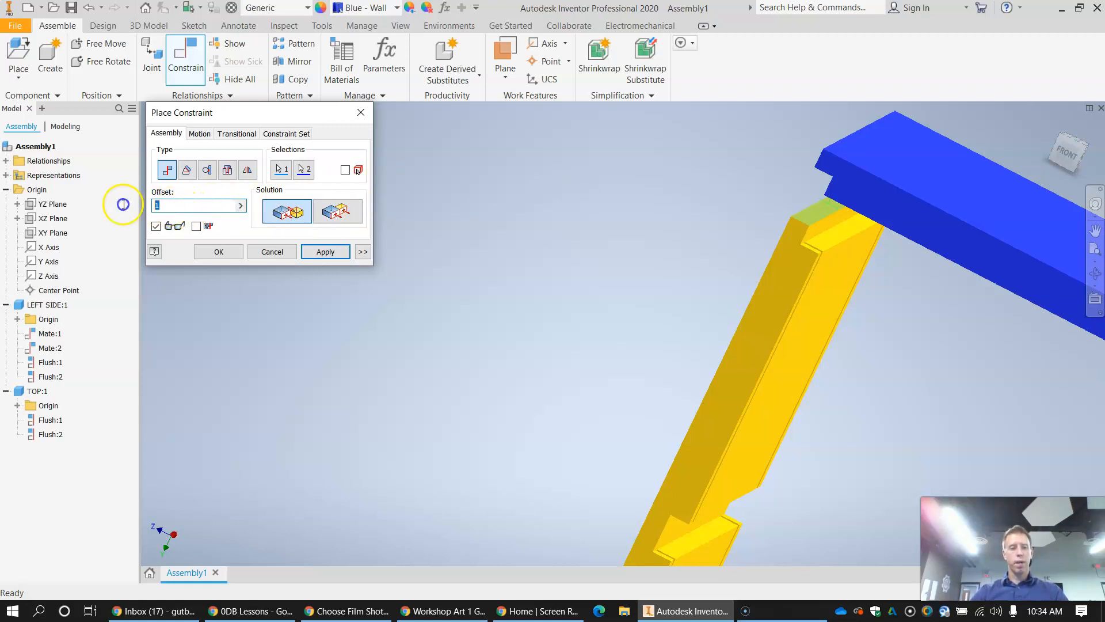
text(0)
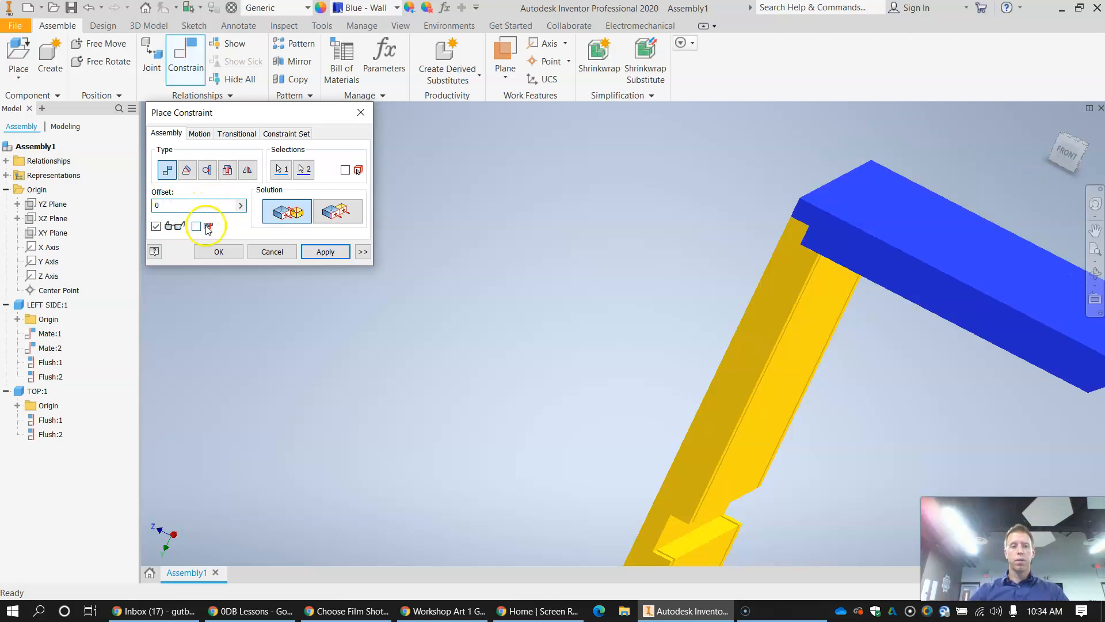
click(325, 251)
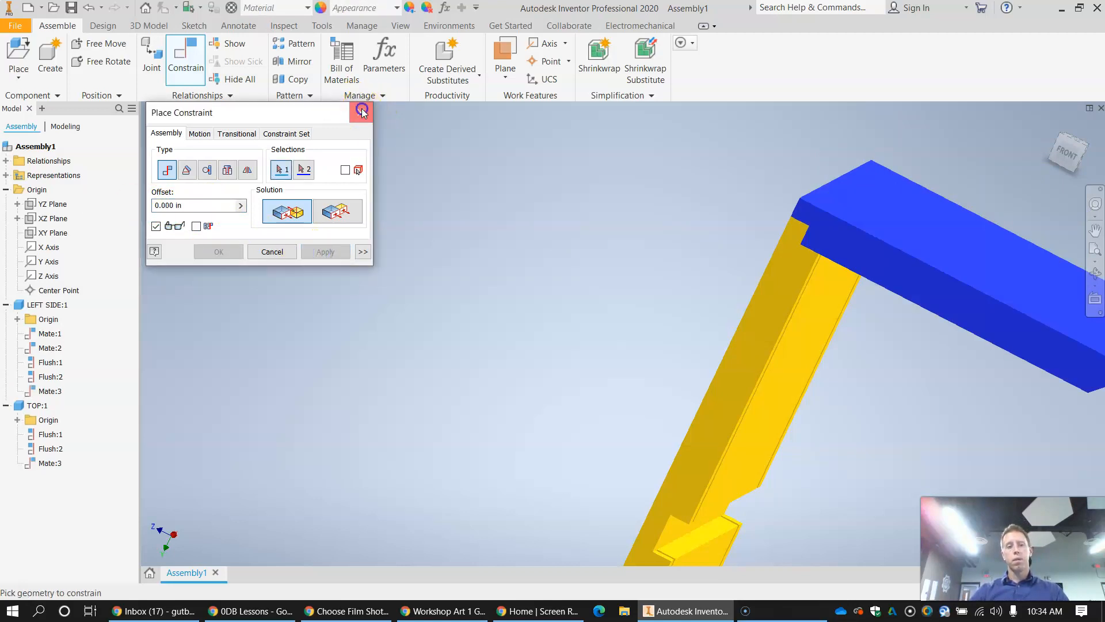
click(361, 110)
Step: Test whether TOP and LEFT SIDE can still be moved, and inspect their corner joint from the front and home views
click(1095, 231)
drag(947, 230, 720, 227)
click(940, 189)
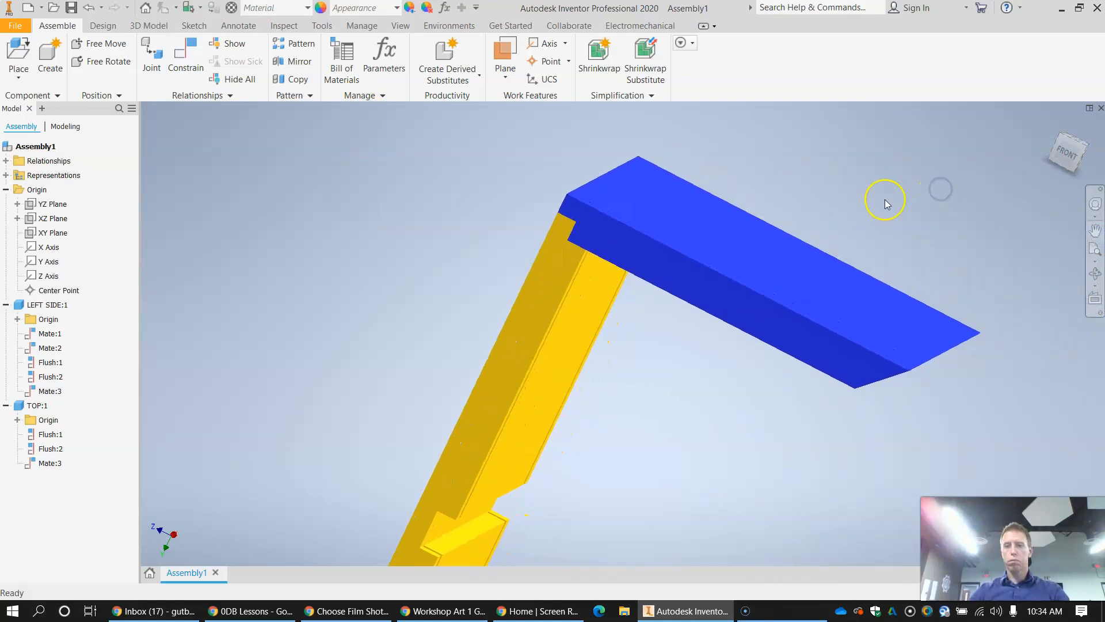
mouse_move(730, 267)
mouse_down()
mouse_move(750, 257)
mouse_move(735, 266)
mouse_up()
drag(552, 316, 498, 358)
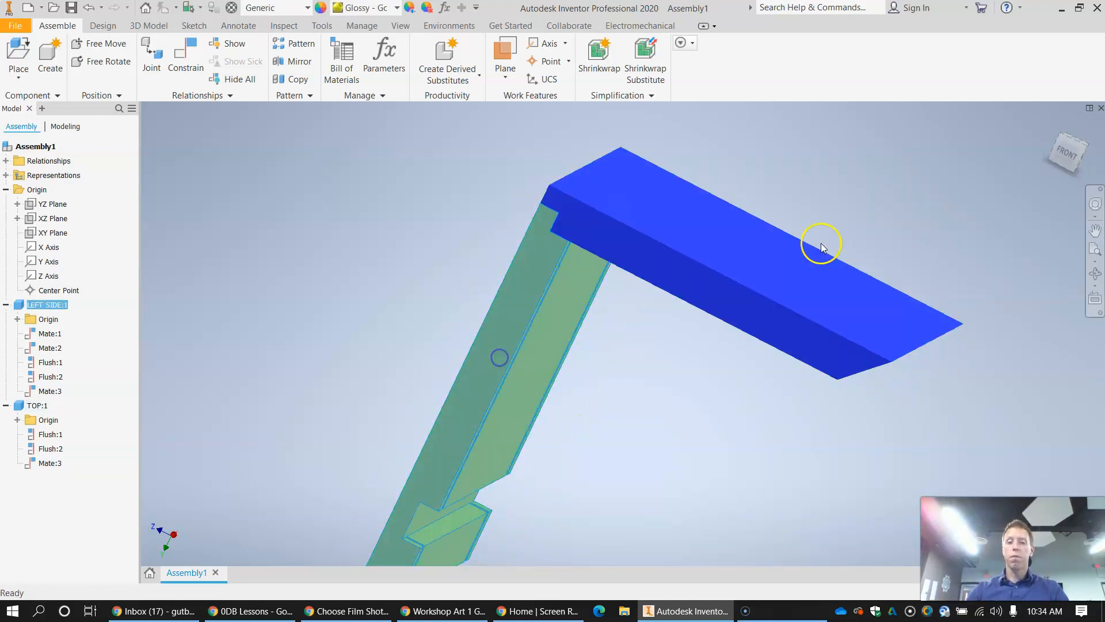
click(1066, 154)
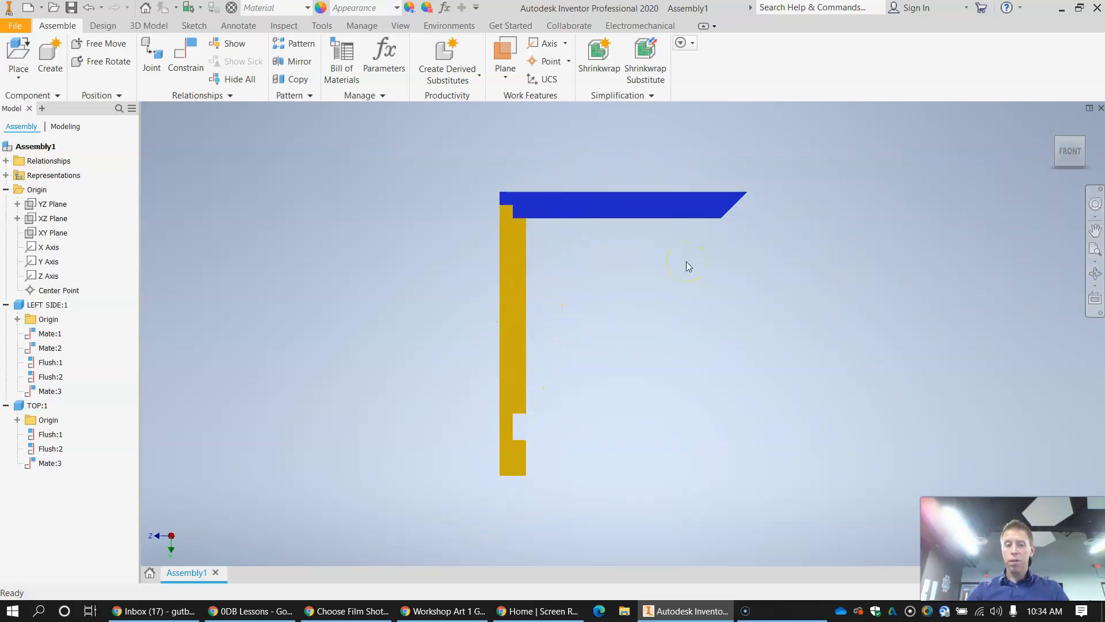
click(537, 208)
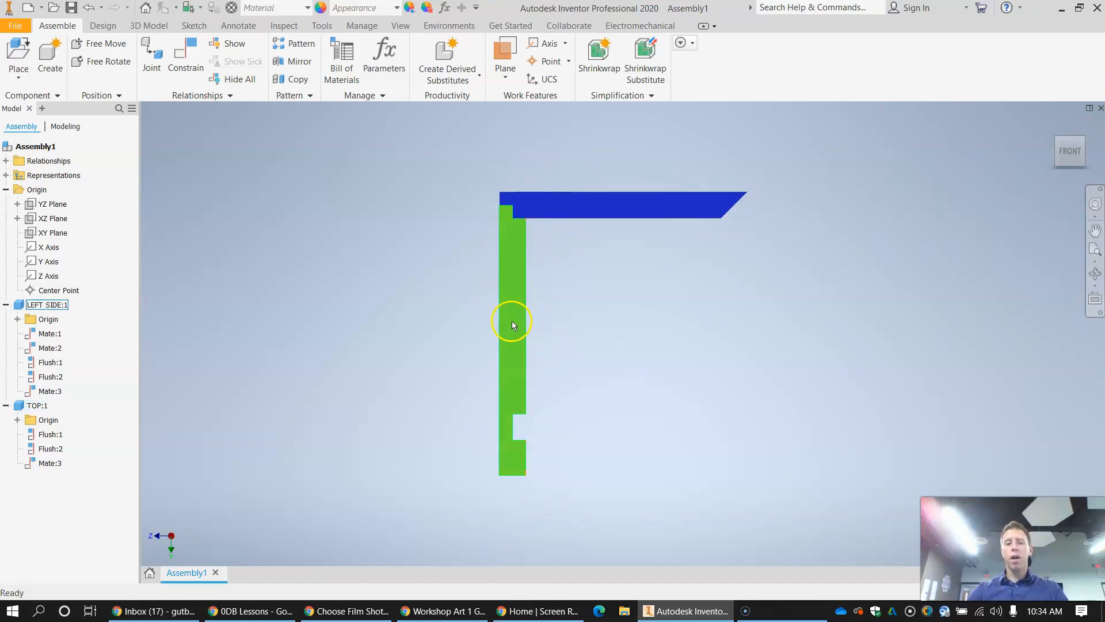
key(F6)
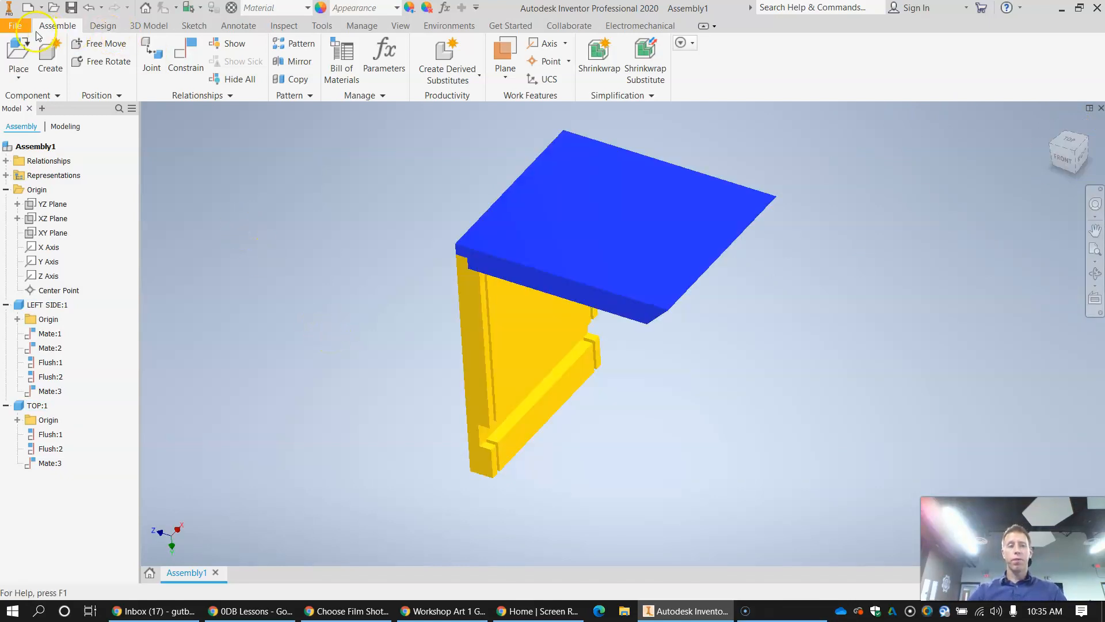
click(16, 29)
click(45, 167)
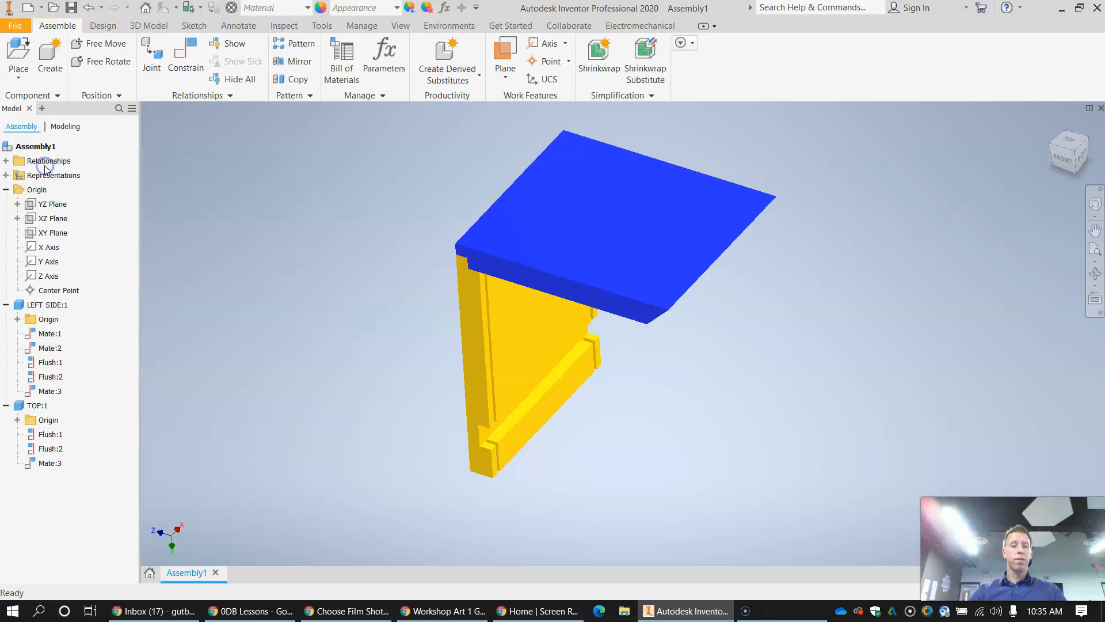
click(660, 191)
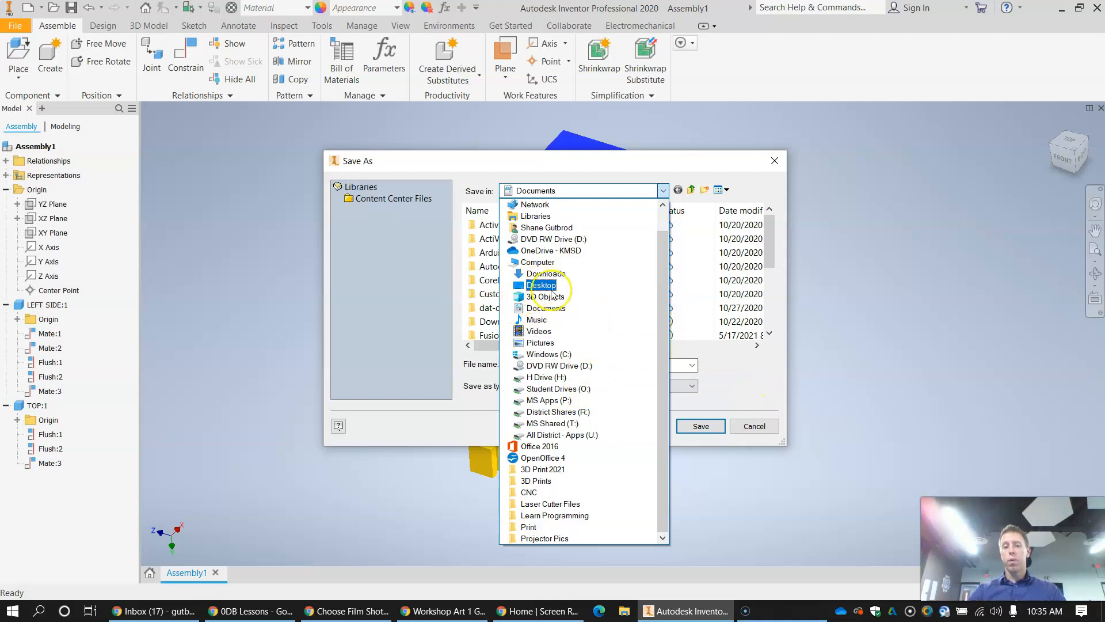
click(546, 308)
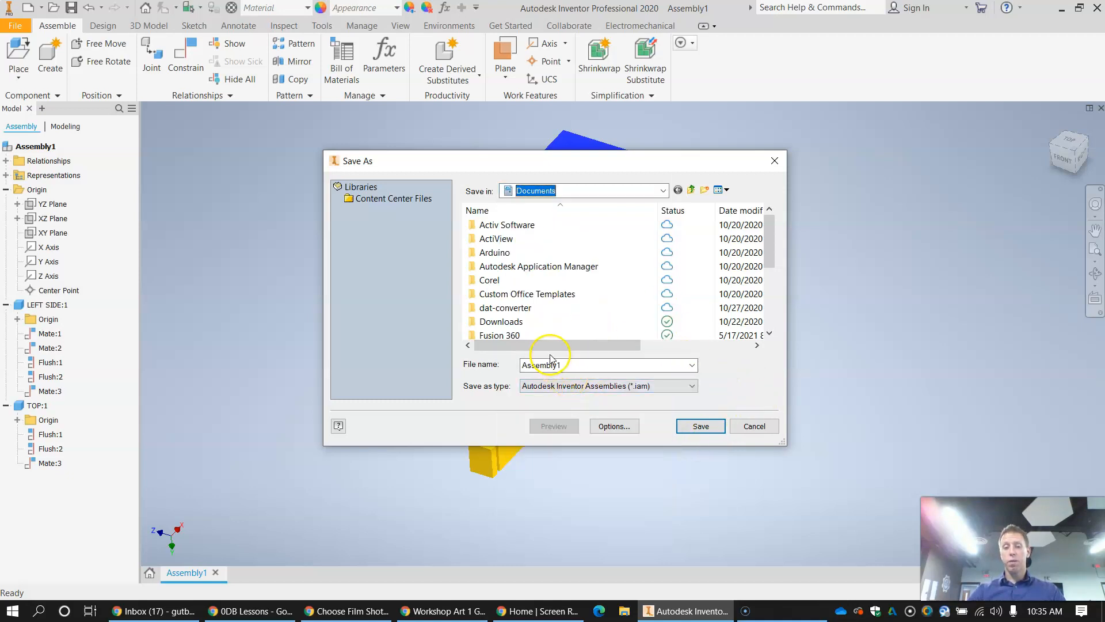
click(763, 427)
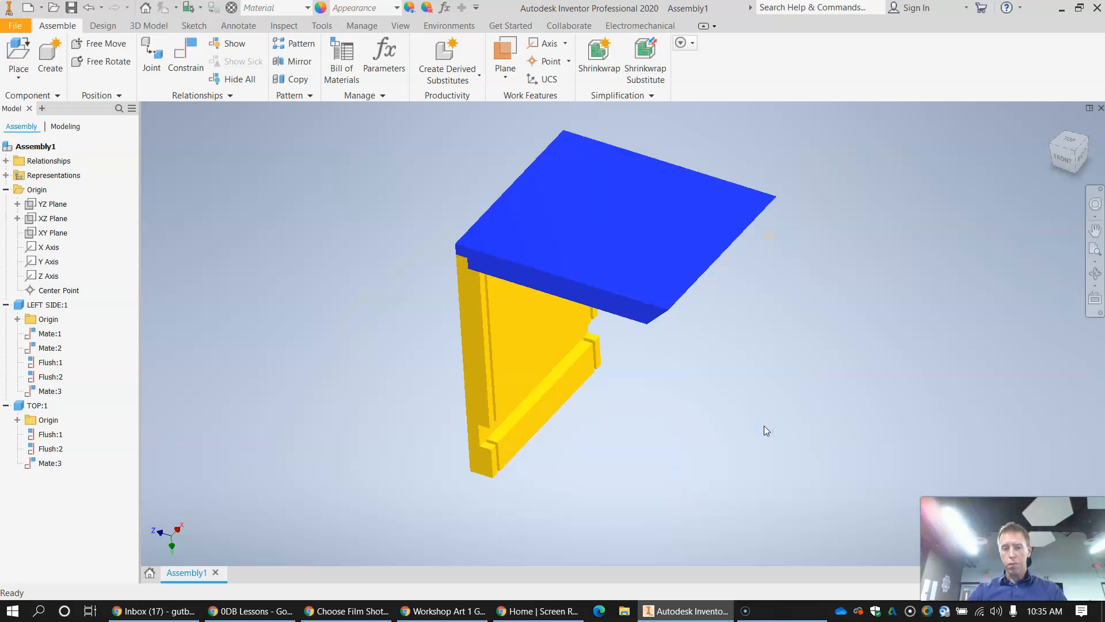
Step: Place one BOTTOM part from the Infinity Mirror folder below TOP and shift it slightly away from LEFT SIDE
click(18, 49)
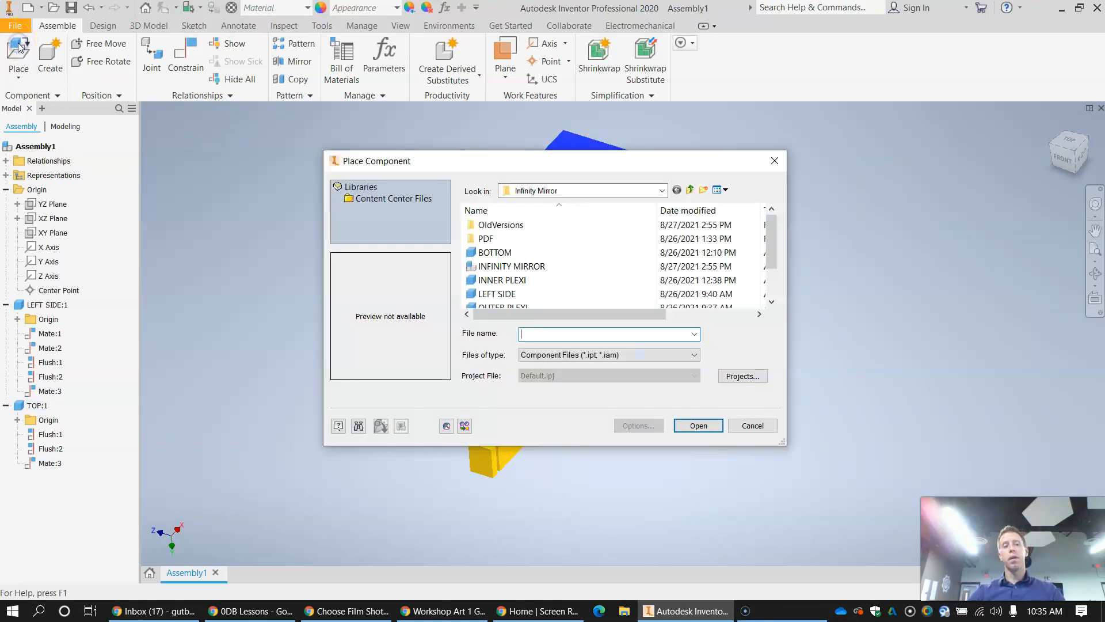
click(504, 253)
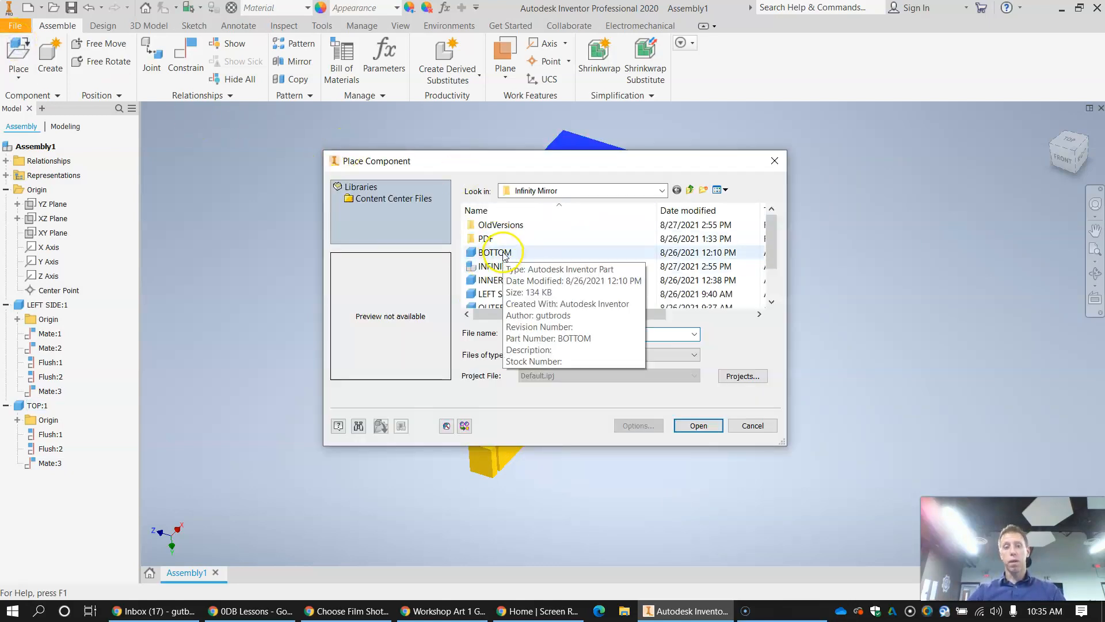
click(699, 426)
click(688, 432)
key(Escape)
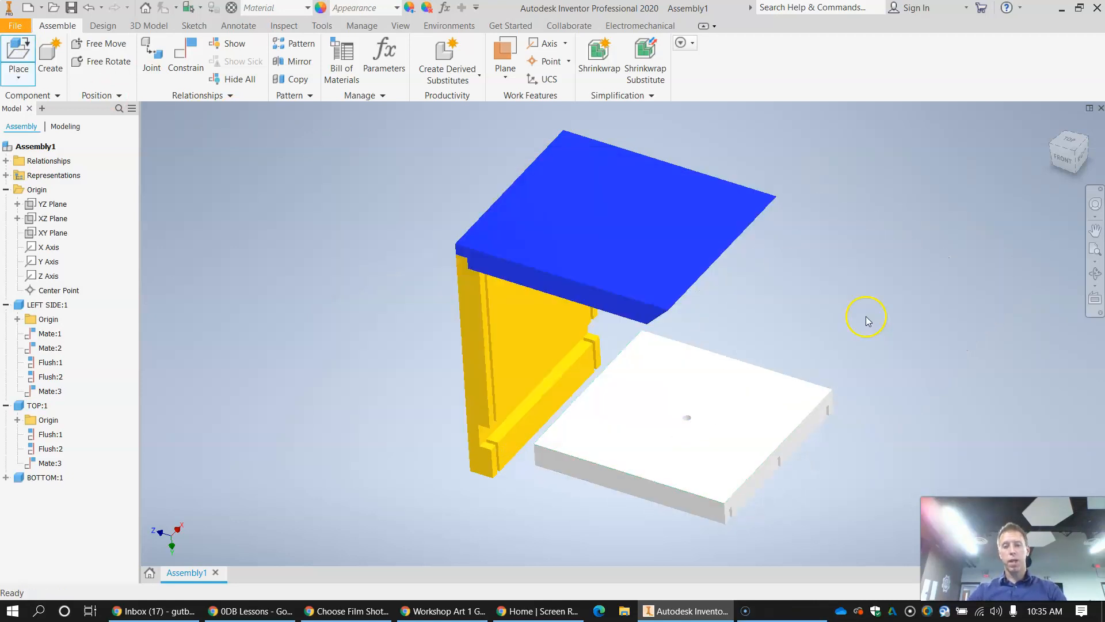
drag(703, 438, 738, 431)
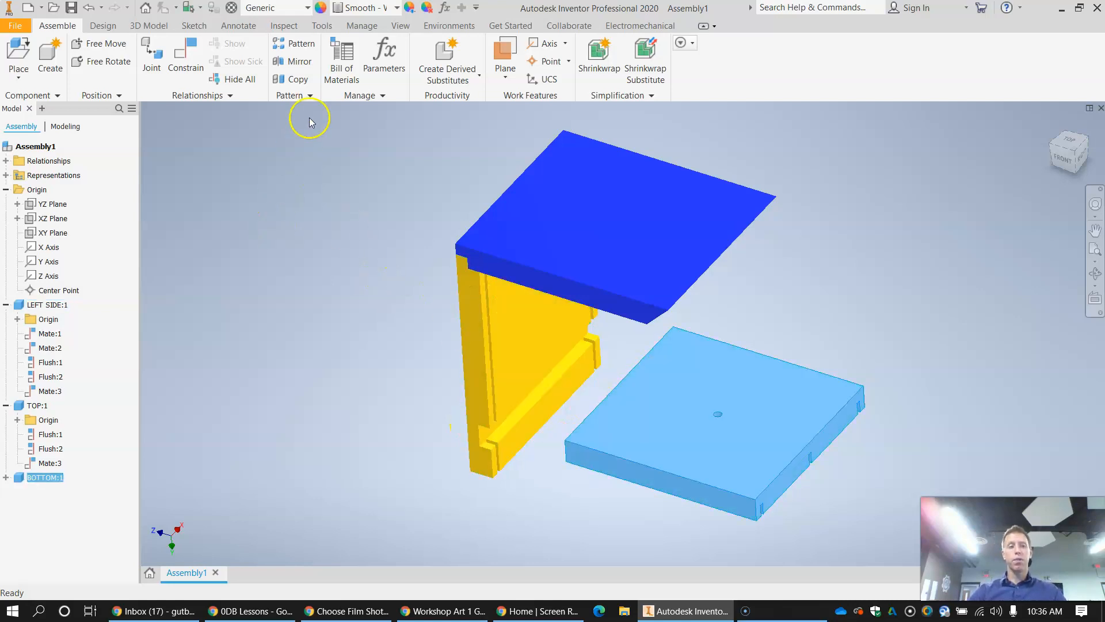
Step: Try to mate TOP's front edge face to LEFT SIDE's front edge face at an offset of 0.000 in
click(185, 58)
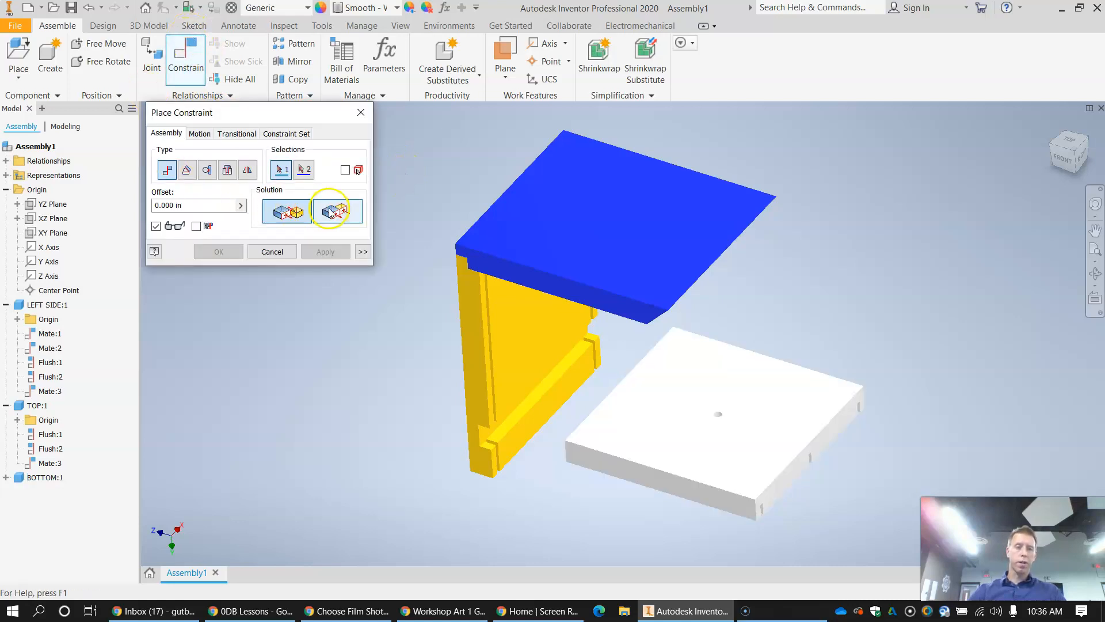
click(490, 263)
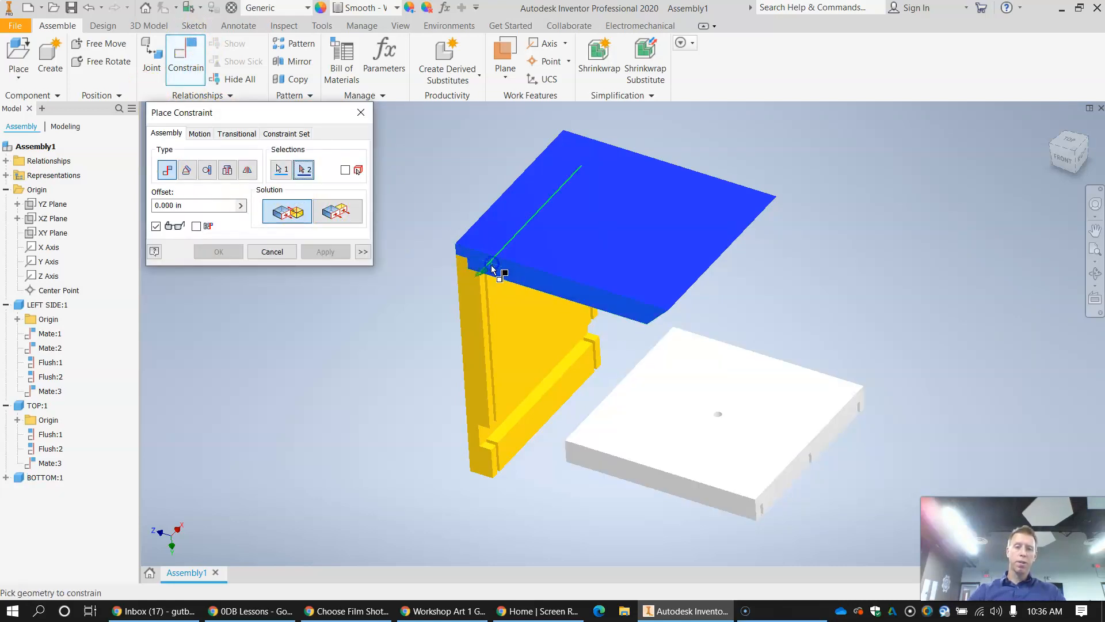
click(470, 315)
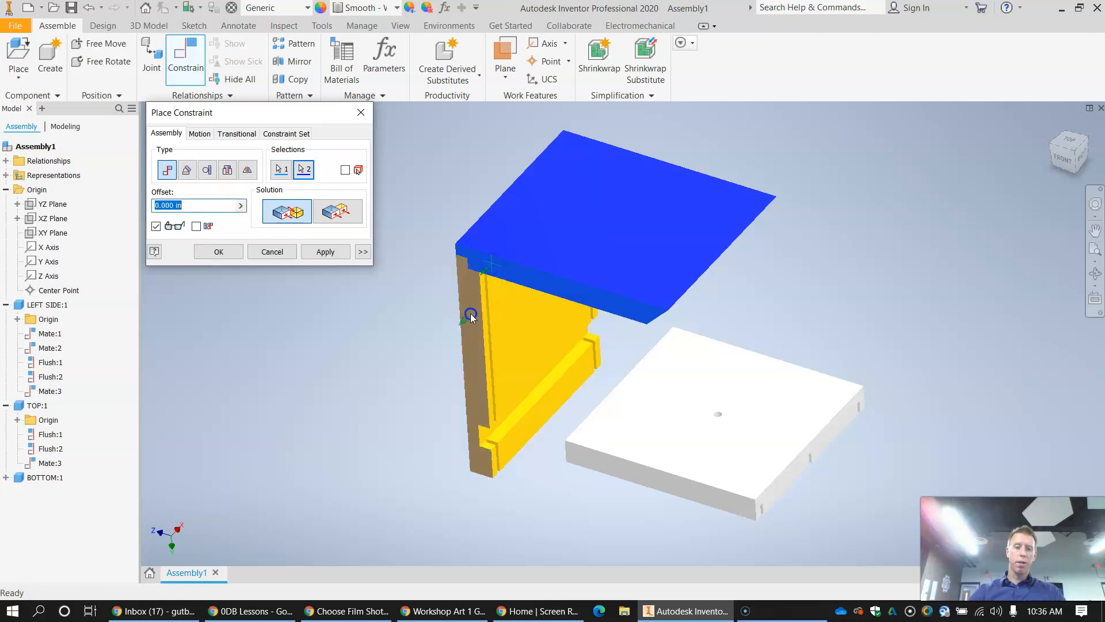
click(327, 252)
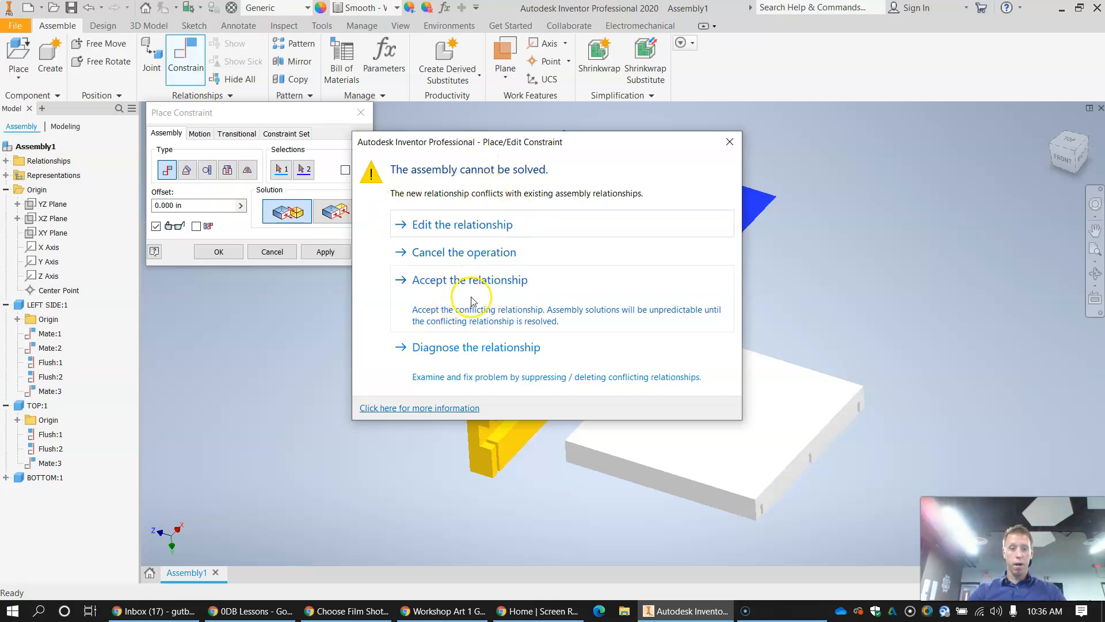
click(449, 252)
click(361, 112)
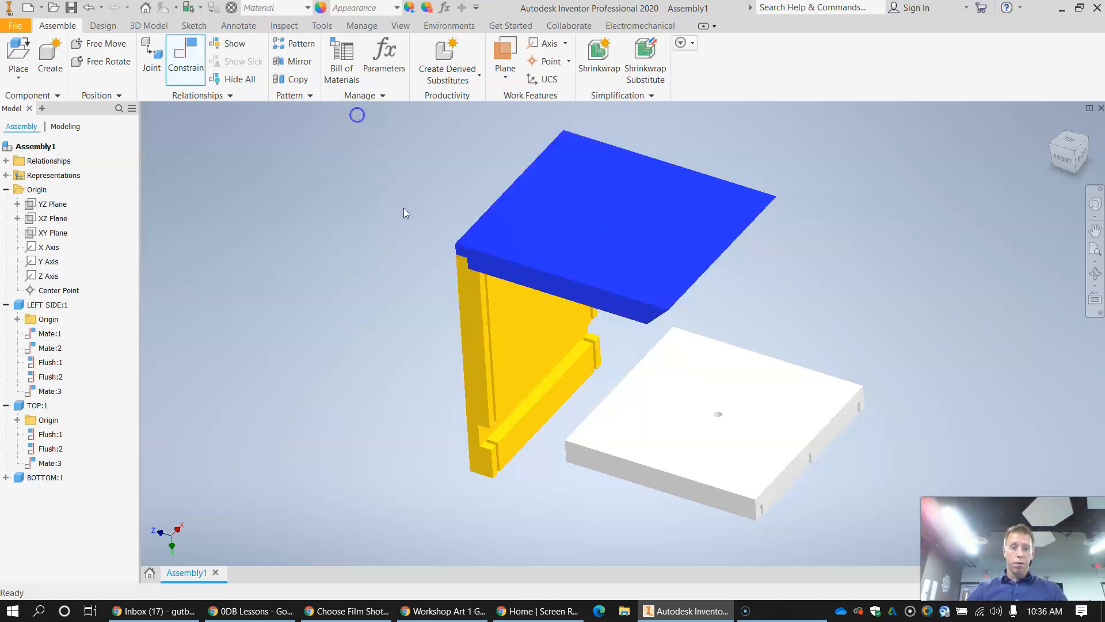
click(672, 459)
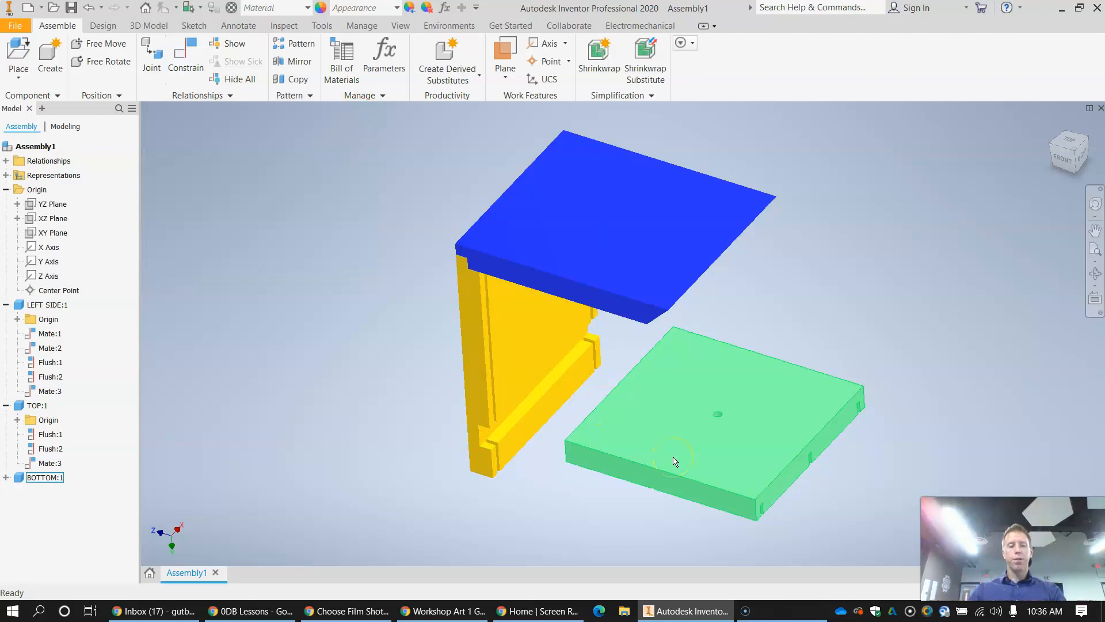
click(558, 437)
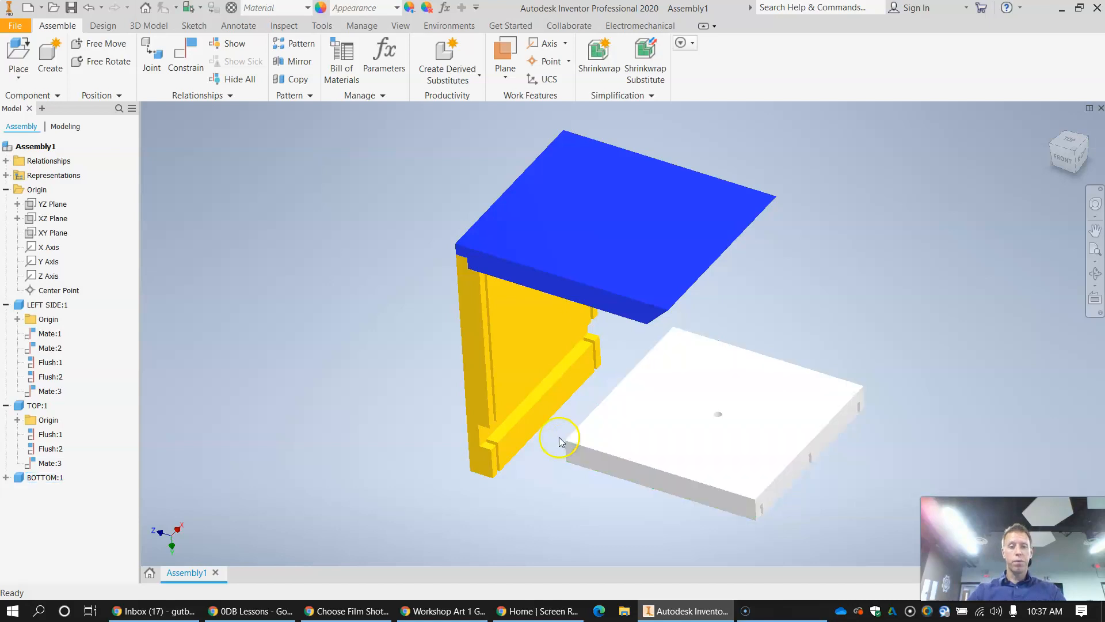
click(491, 436)
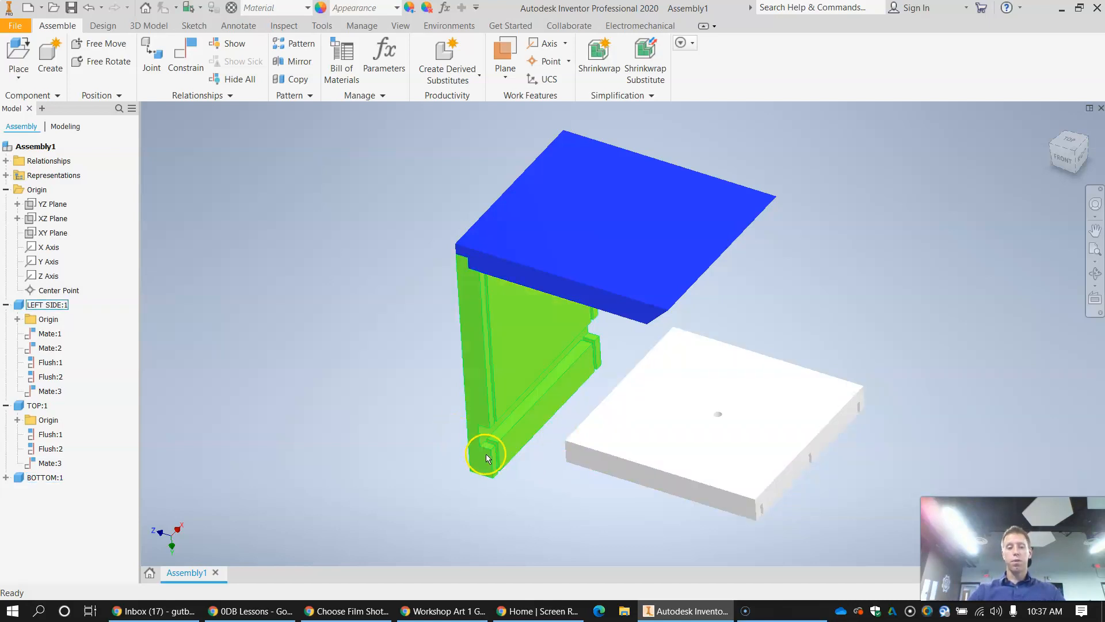
click(444, 429)
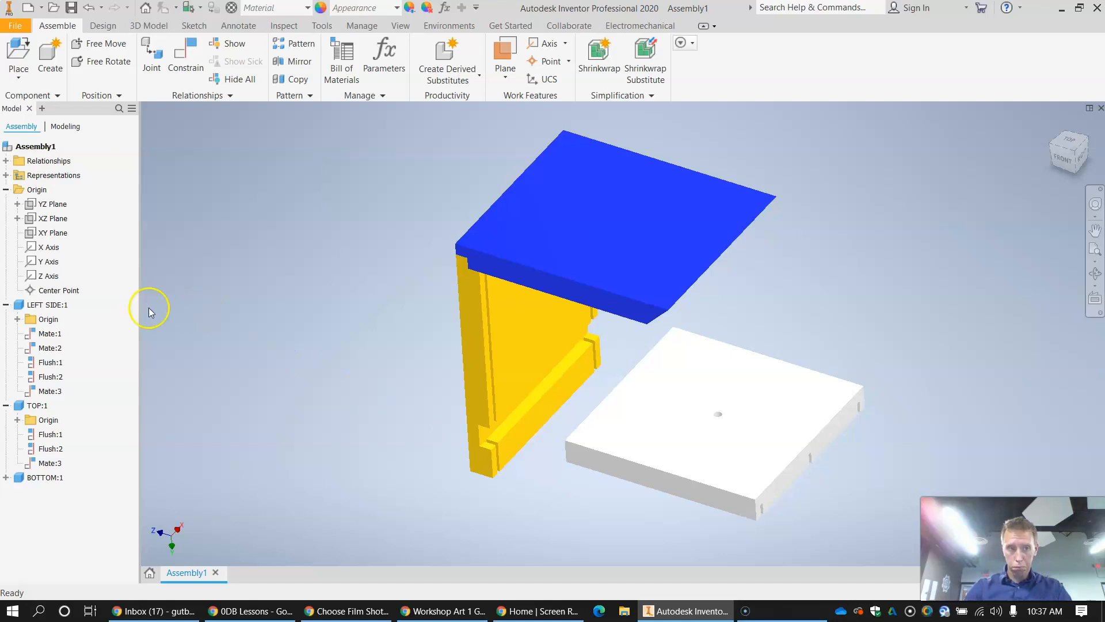
Step: Move BOTTOM up and farther away from LEFT SIDE's lower groove
drag(703, 384, 813, 355)
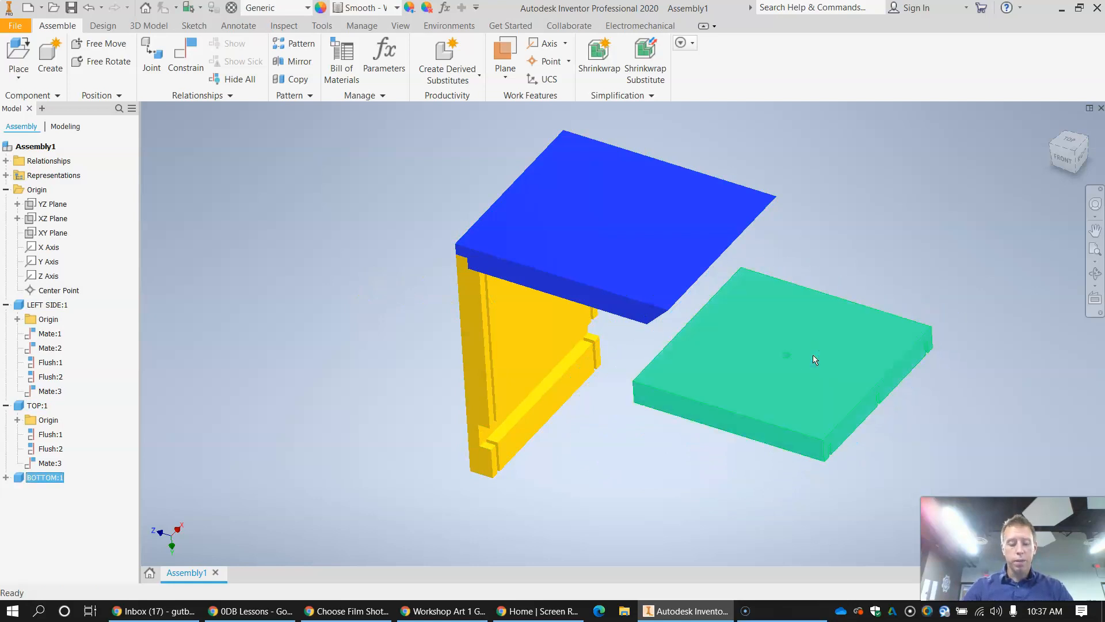
mouse_move(789, 350)
mouse_down()
mouse_move(768, 373)
mouse_move(780, 352)
mouse_up()
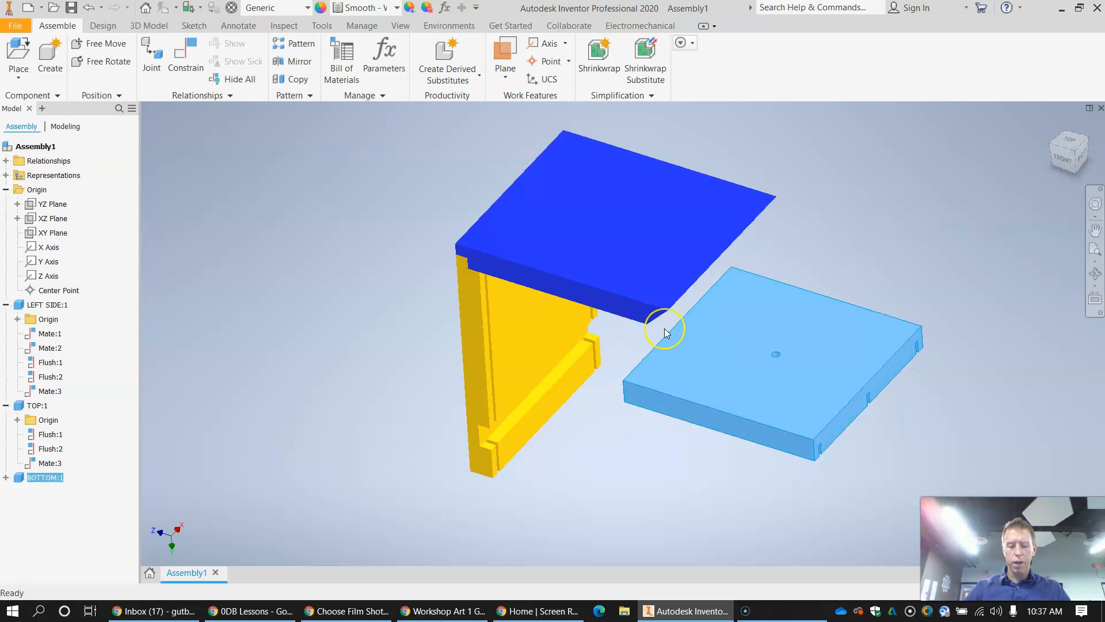